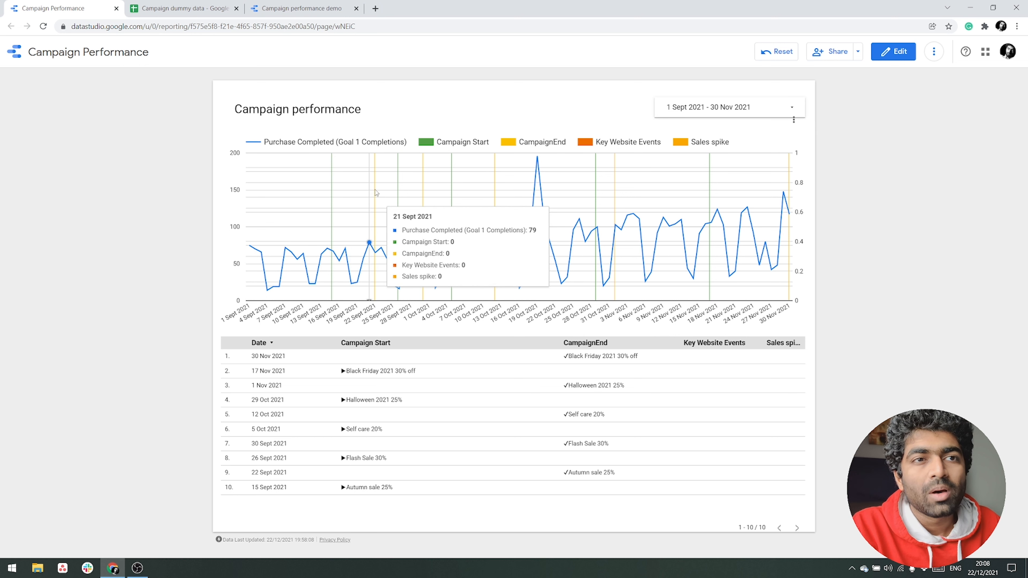
Set the Campaign performance report's date range to 1 Nov 2021 through 30 Nov 2021.
click(759, 110)
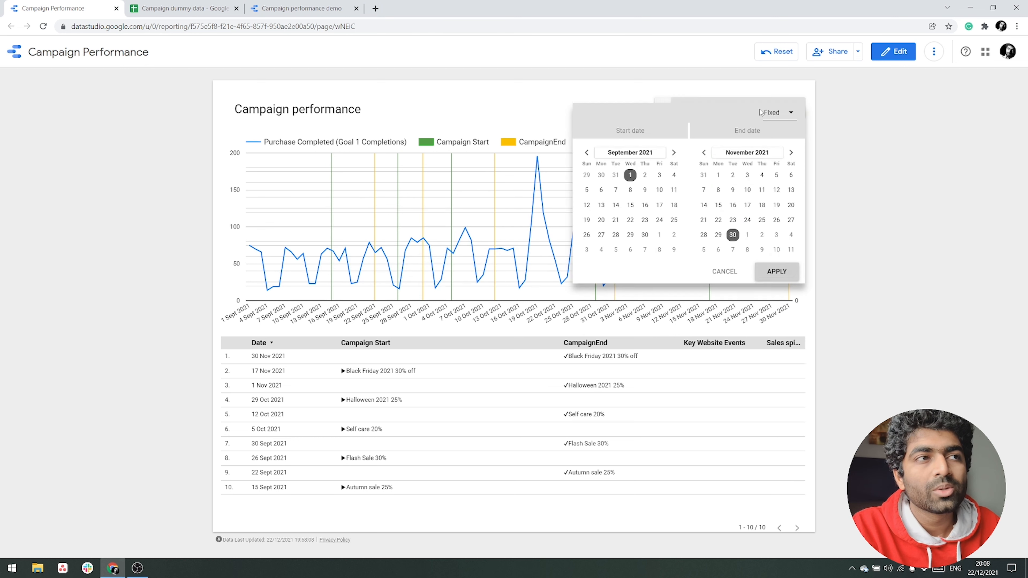
click(674, 153)
click(673, 153)
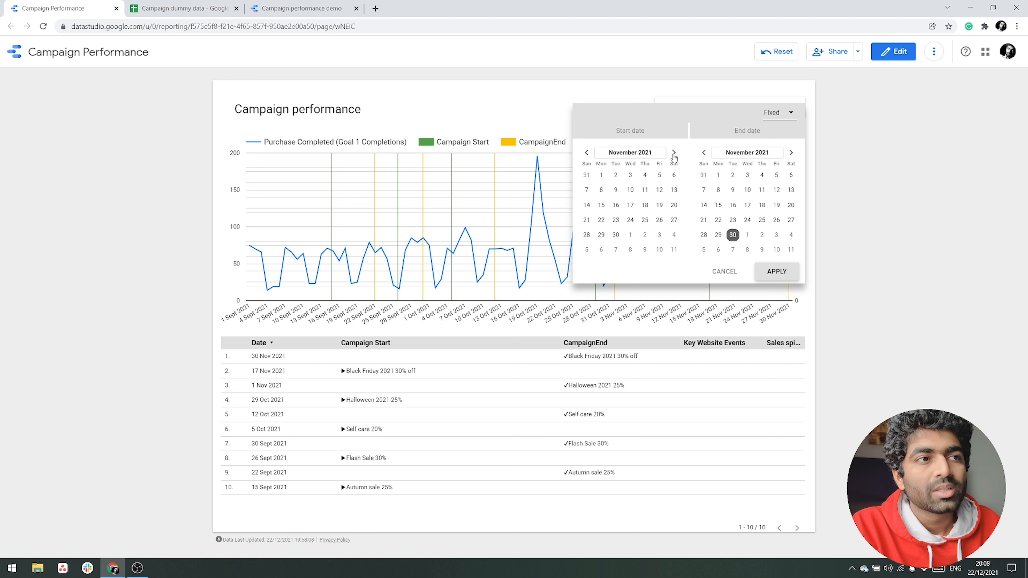
click(601, 175)
click(777, 271)
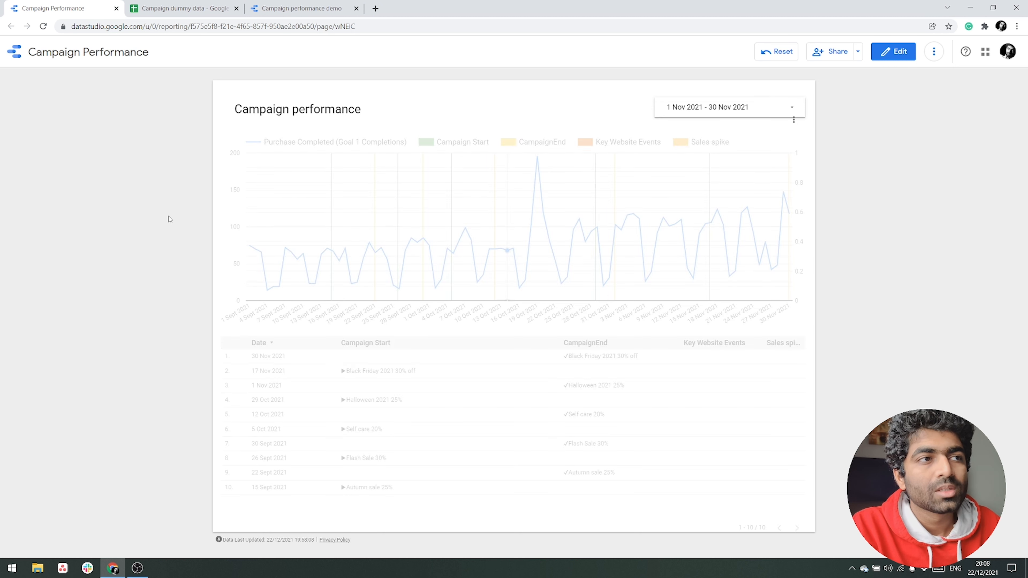
mouse_move(253, 188)
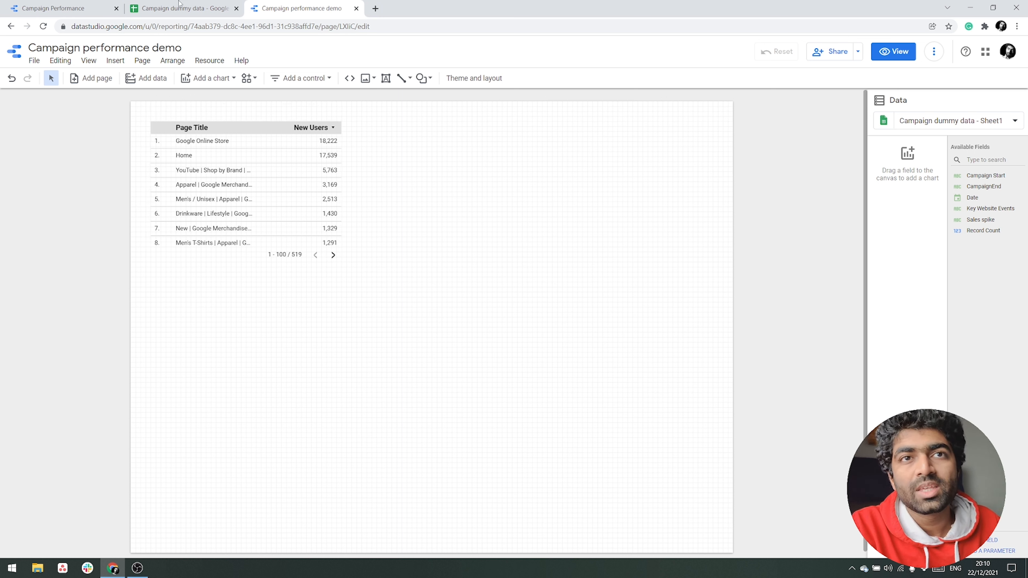
Look over the Campaign dummy data spreadsheet alongside the Campaign Performance and Campaign performance demo reports.
click(172, 12)
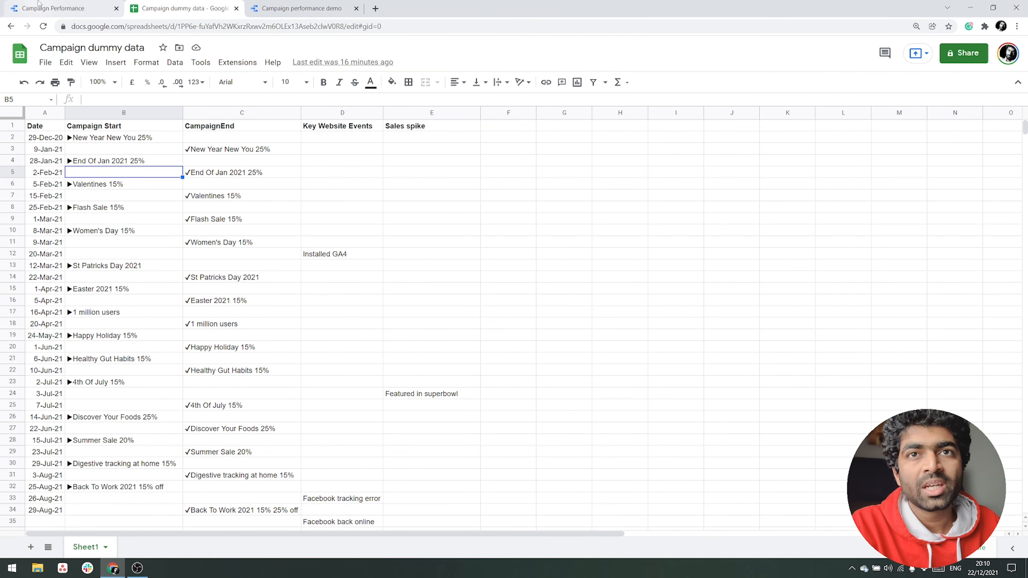
click(40, 7)
click(182, 8)
click(273, 4)
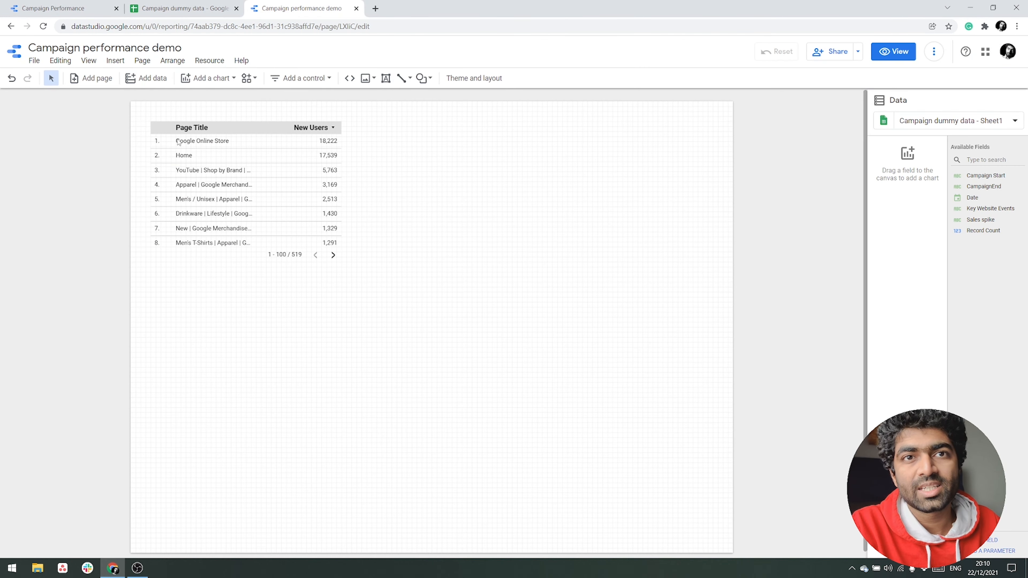
key(ctrl+shift+Tab)
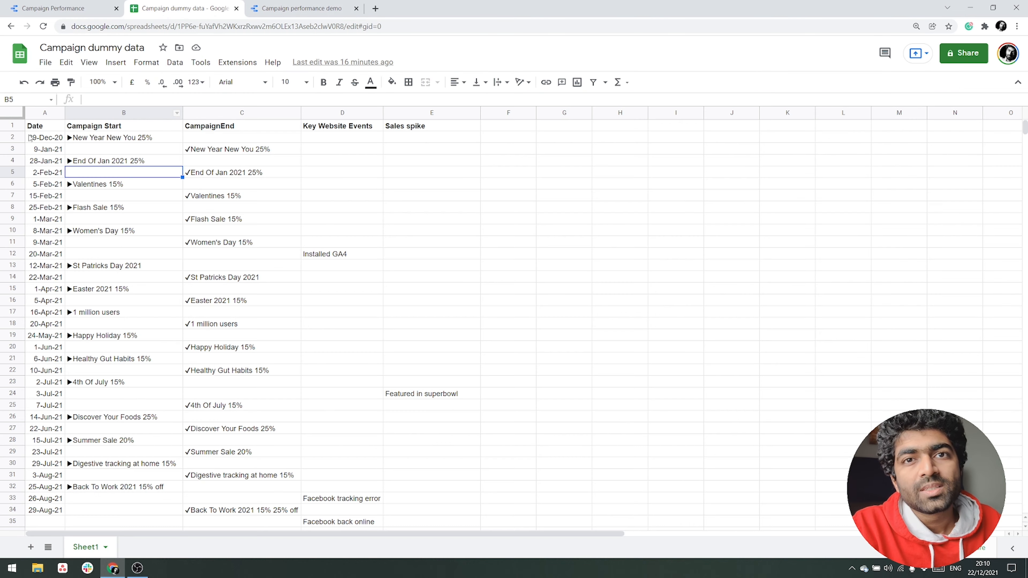
Examine the spreadsheet's Date, Campaign Start, CampaignEnd, Key Website Events and Sales spike columns and compare them with the Campaign Performance report.
click(44, 113)
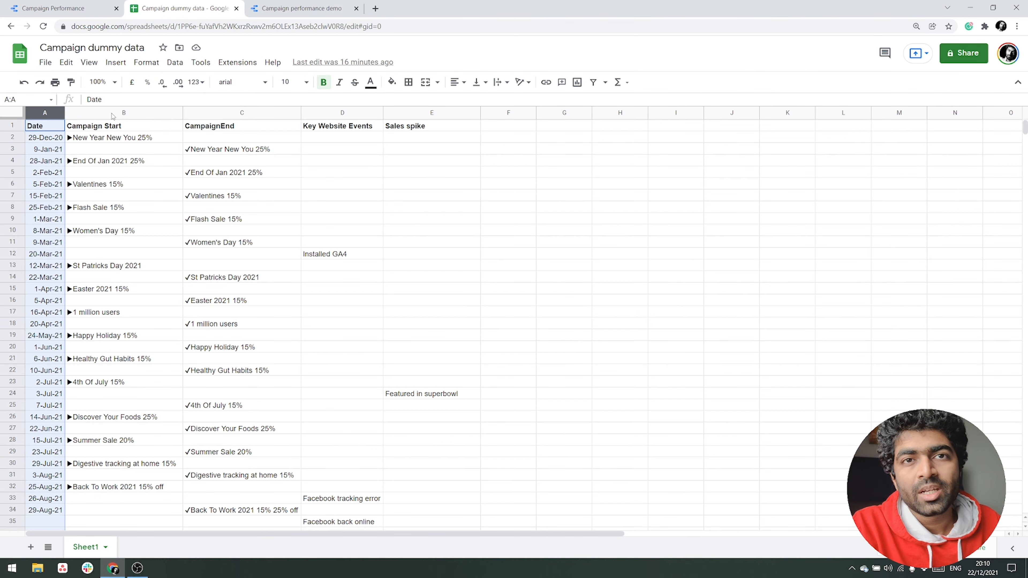
click(113, 117)
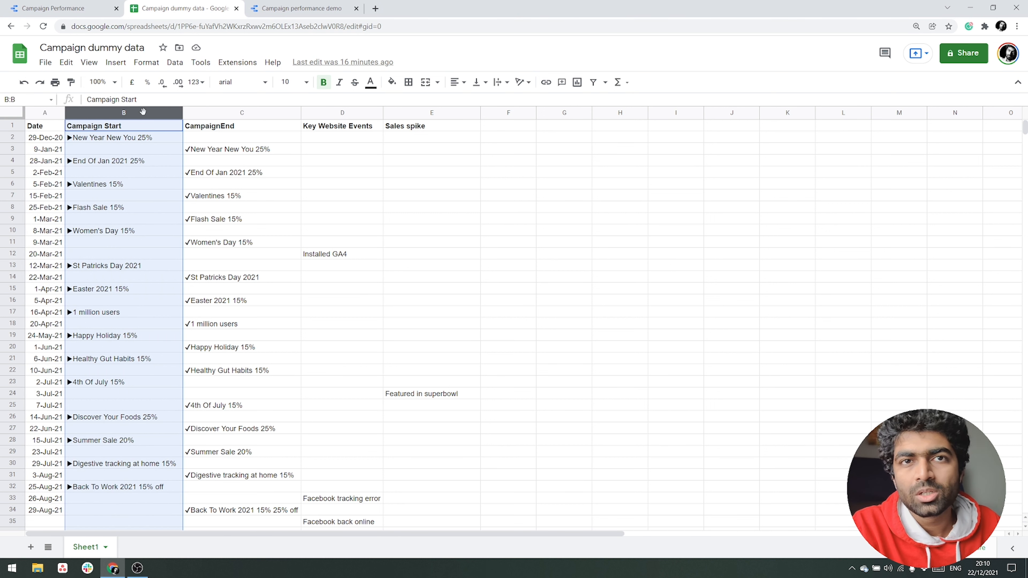
click(243, 113)
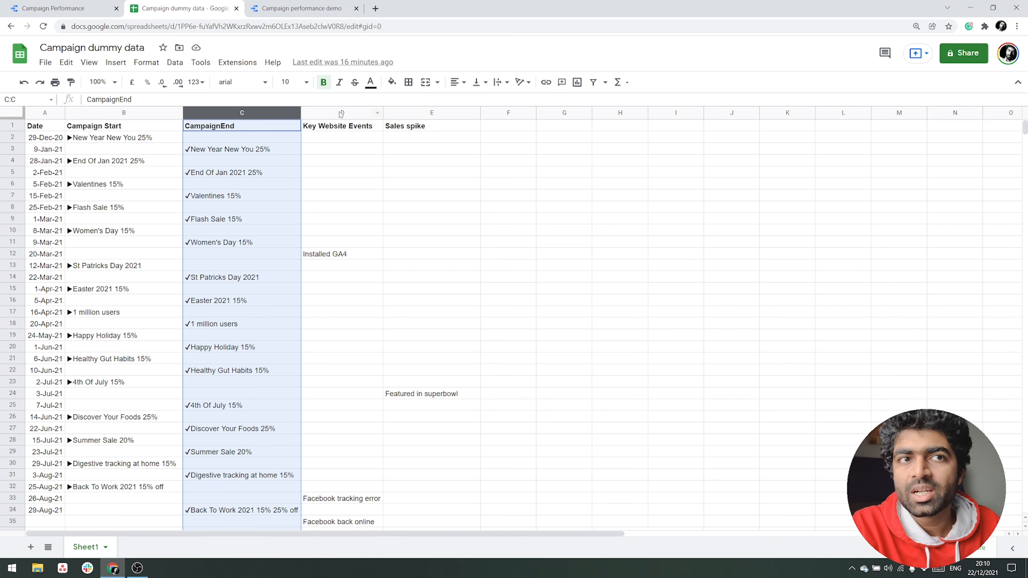
click(341, 114)
click(453, 111)
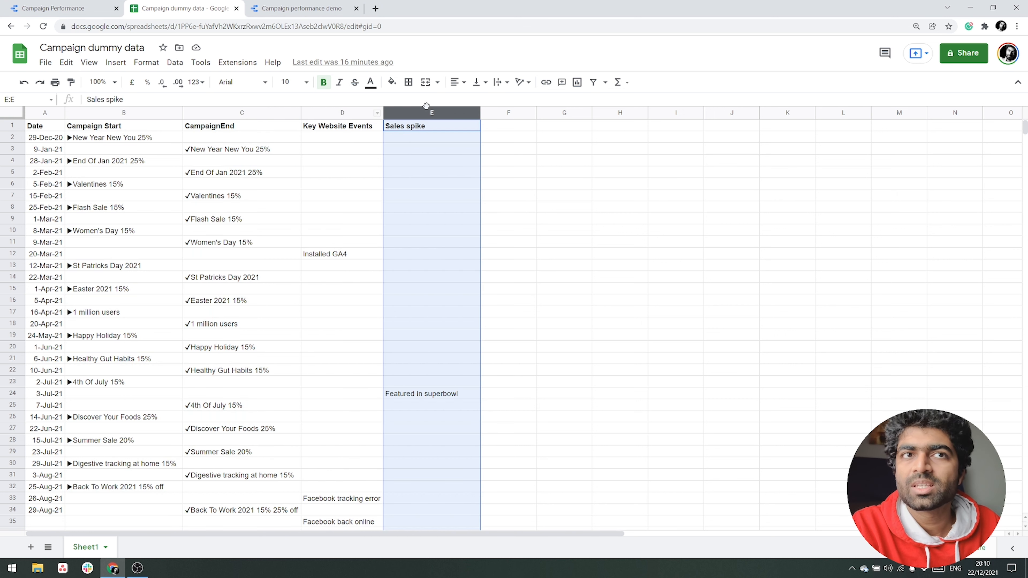
click(125, 113)
click(226, 123)
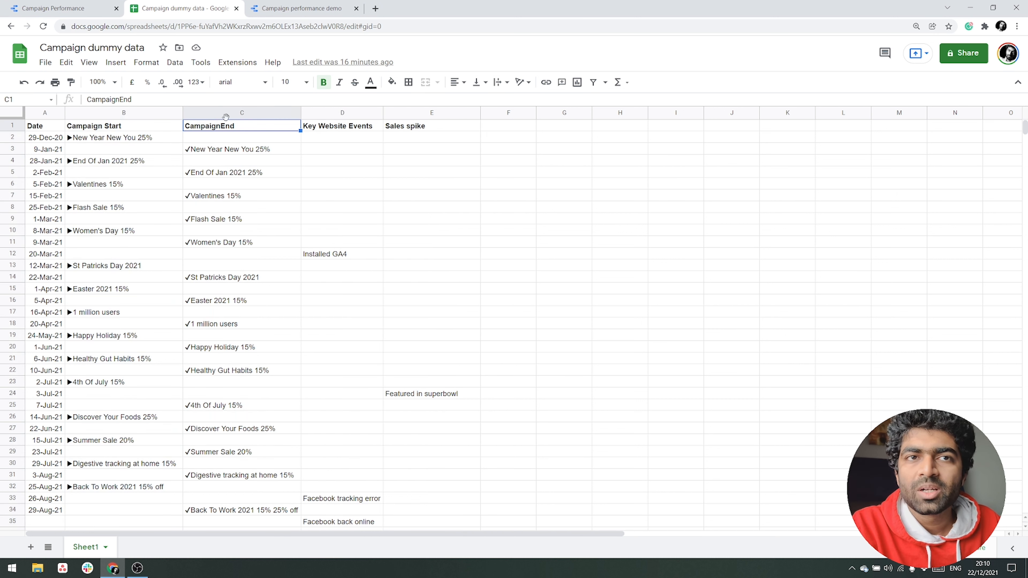
click(271, 115)
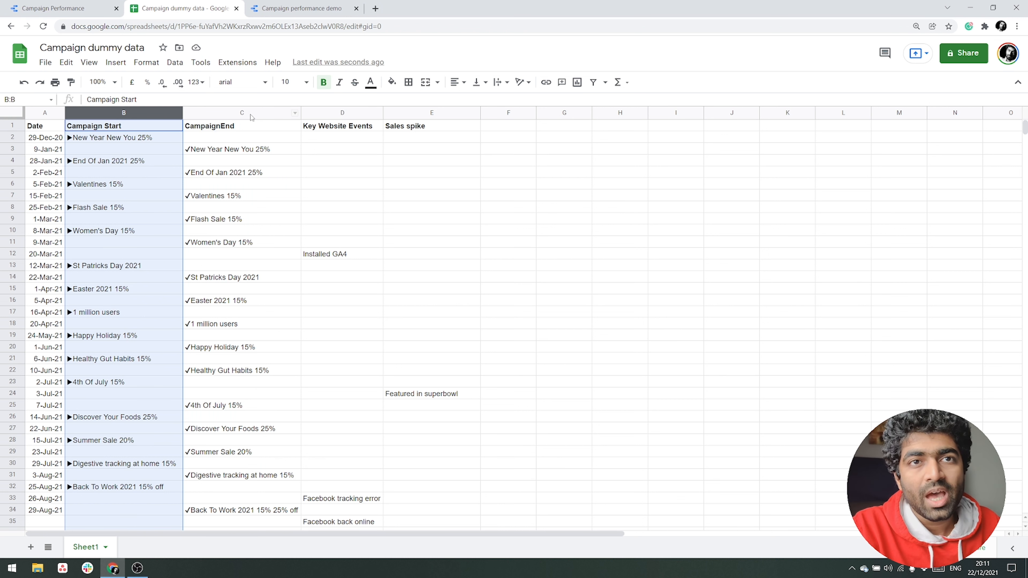
click(246, 115)
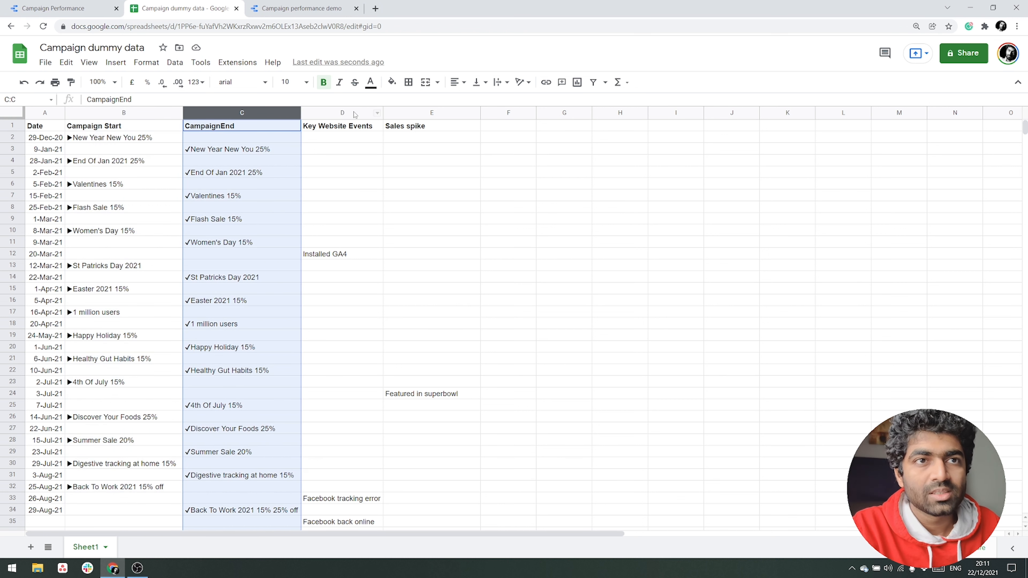
click(353, 113)
click(429, 114)
click(98, 115)
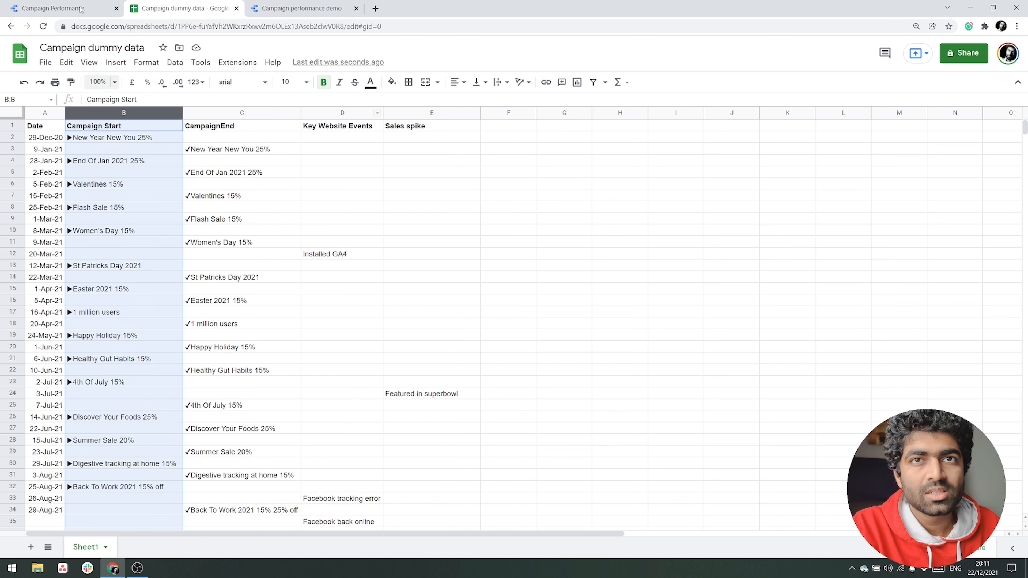
click(81, 9)
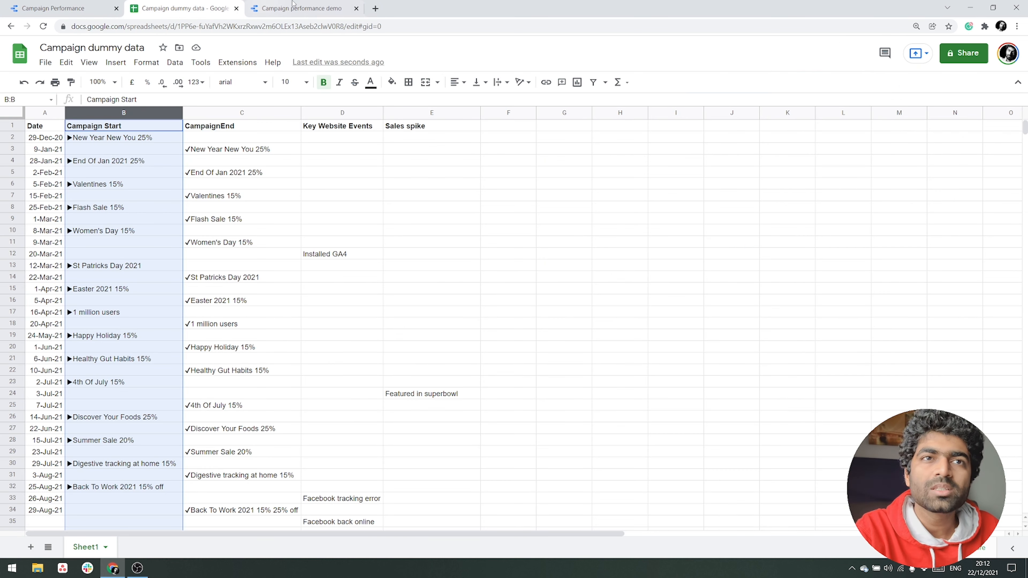
Delete the default Page Title and New Users table from the Campaign performance demo report.
click(298, 5)
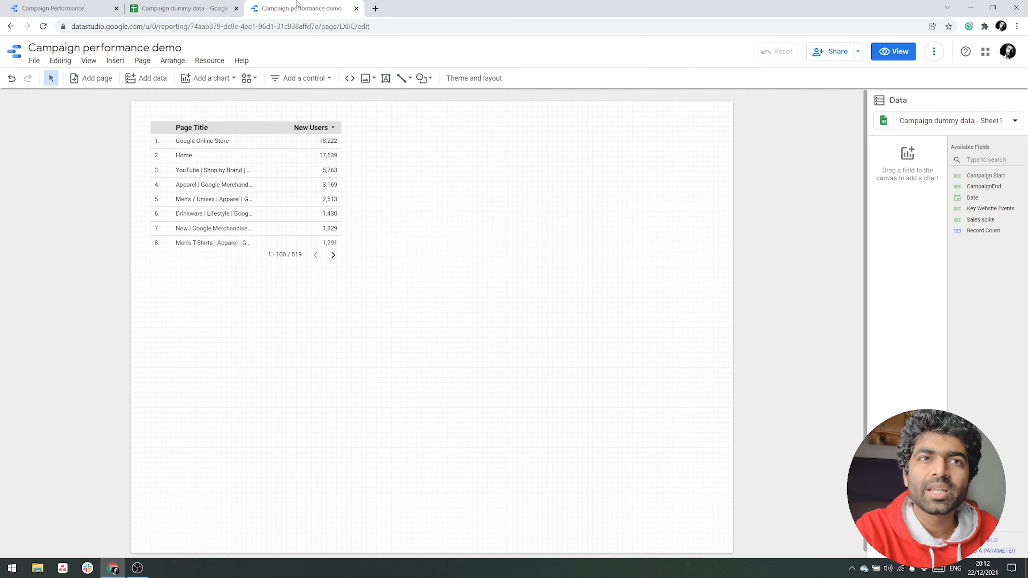
click(227, 139)
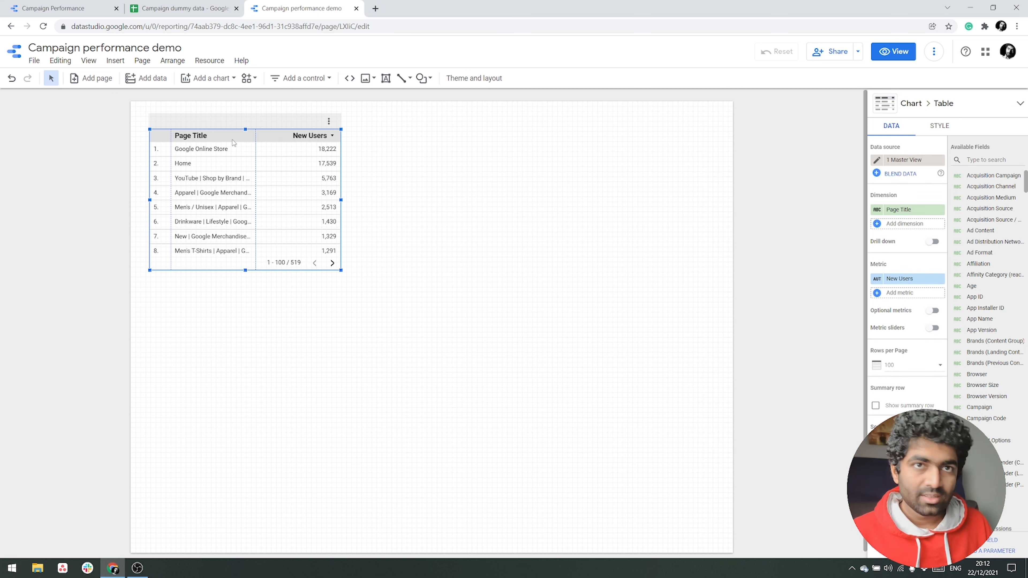
key(Delete)
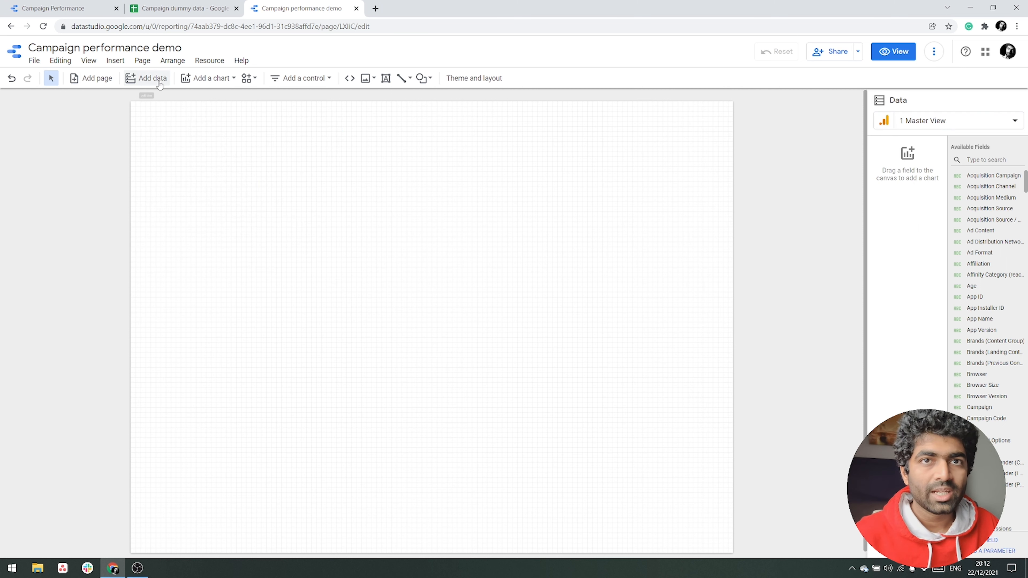
Add a time series chart spanning nearly the full width of the page in its upper half.
click(206, 79)
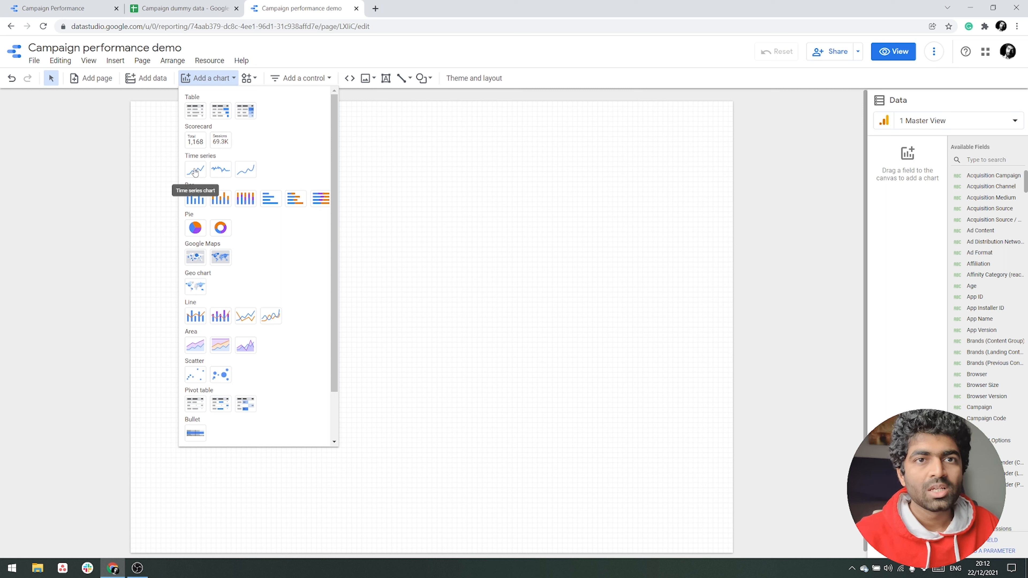
click(195, 172)
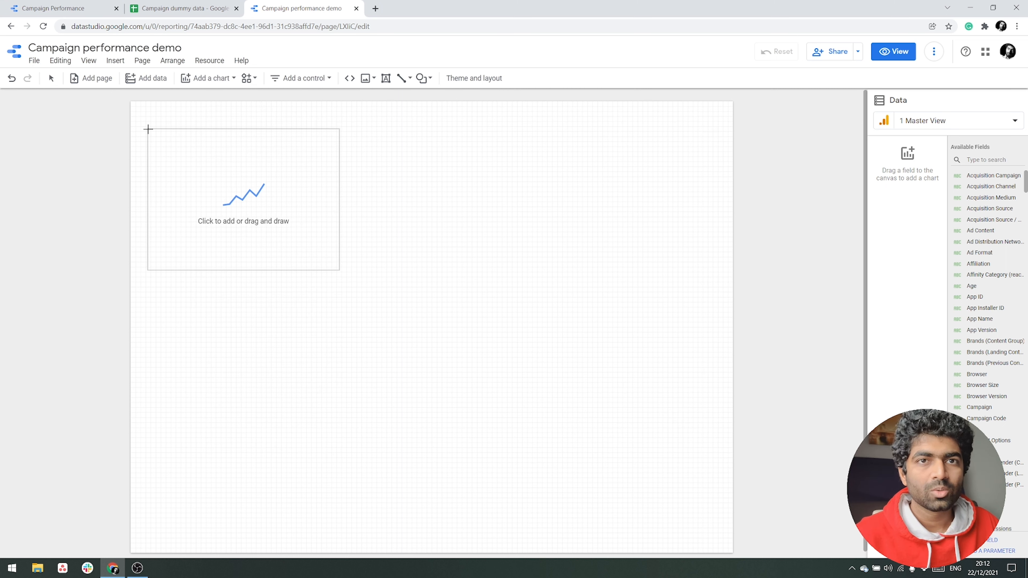
mouse_move(143, 165)
mouse_down()
mouse_move(429, 340)
mouse_move(722, 405)
mouse_up()
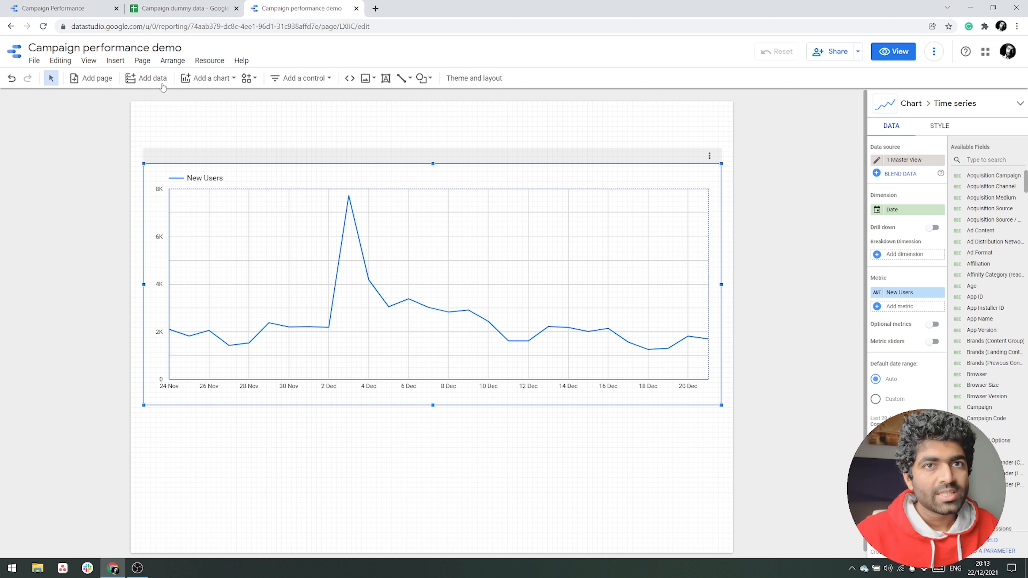
click(149, 81)
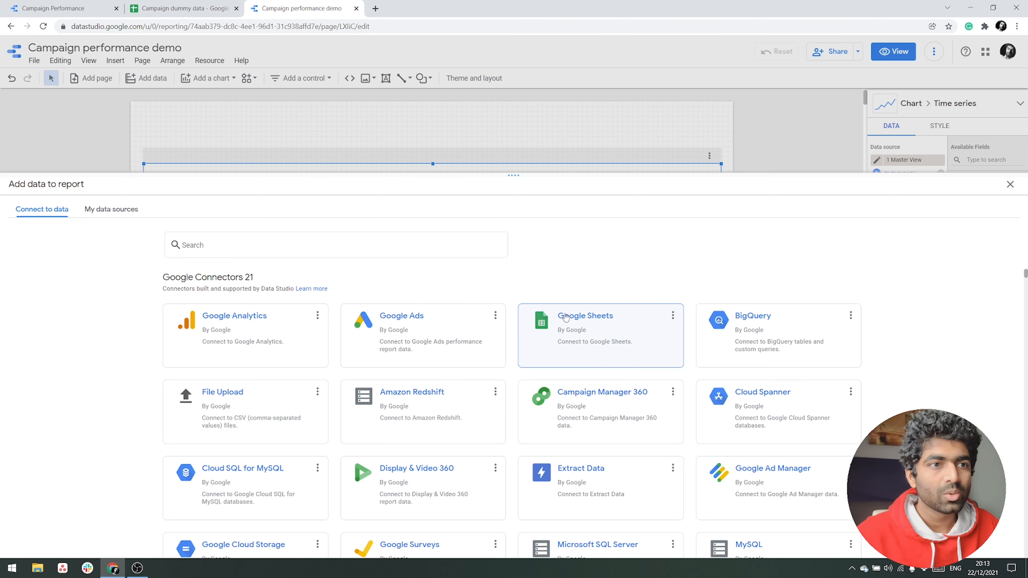
click(582, 325)
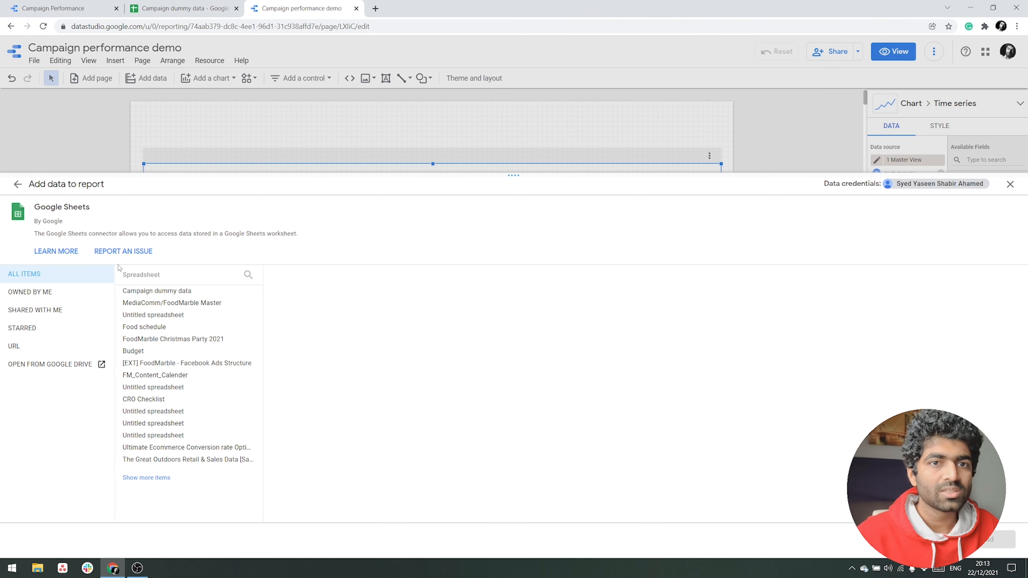
click(156, 292)
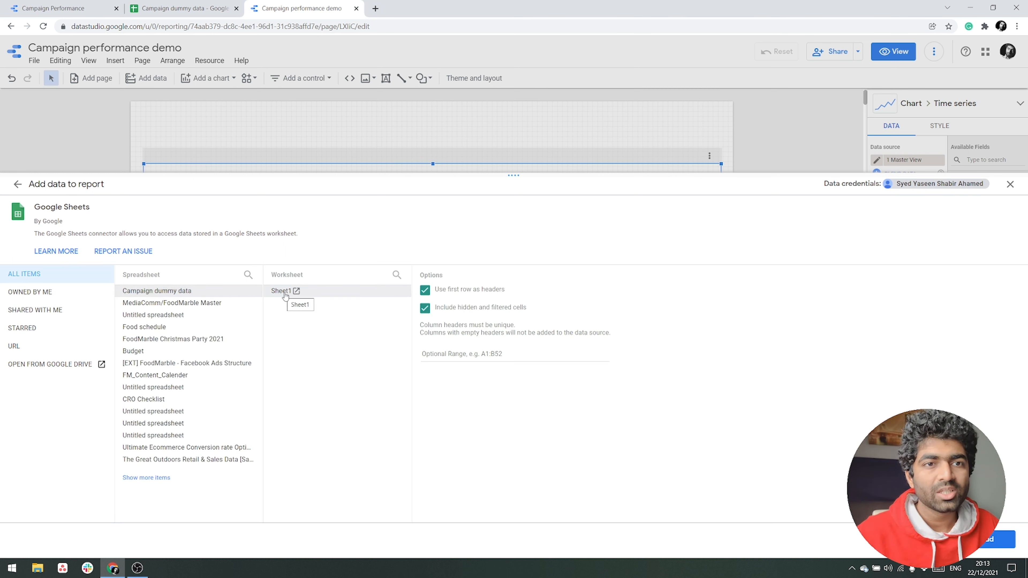
click(1011, 186)
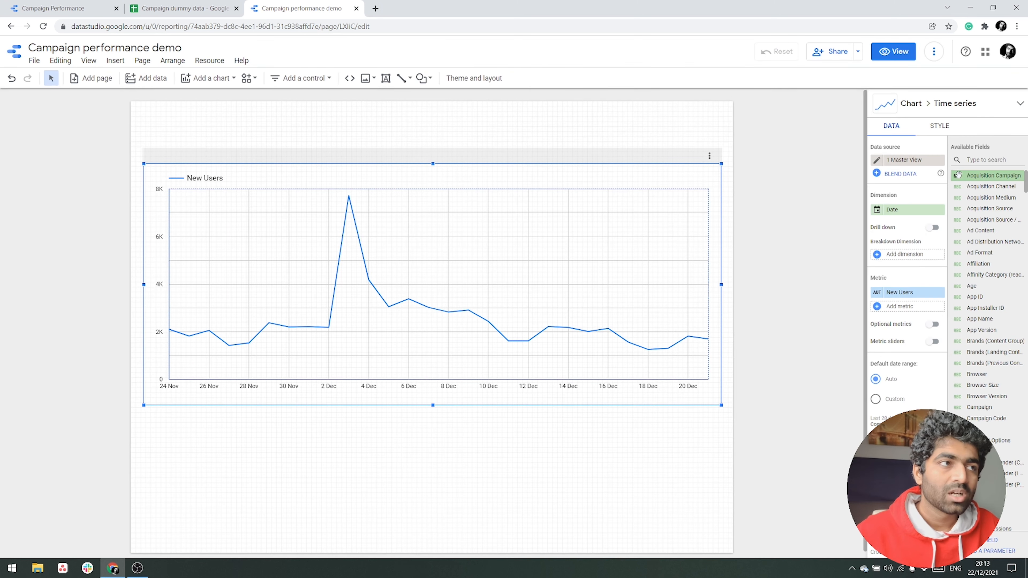
Start a data blend for the time series chart, joining Campaign dummy data - Sheet1 to 1 Master View.
click(898, 175)
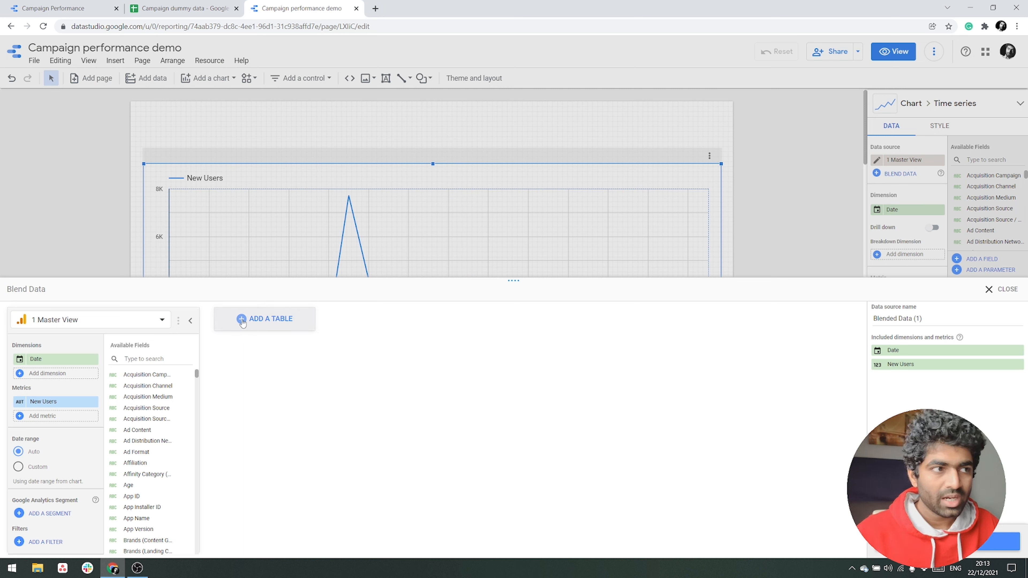
click(242, 323)
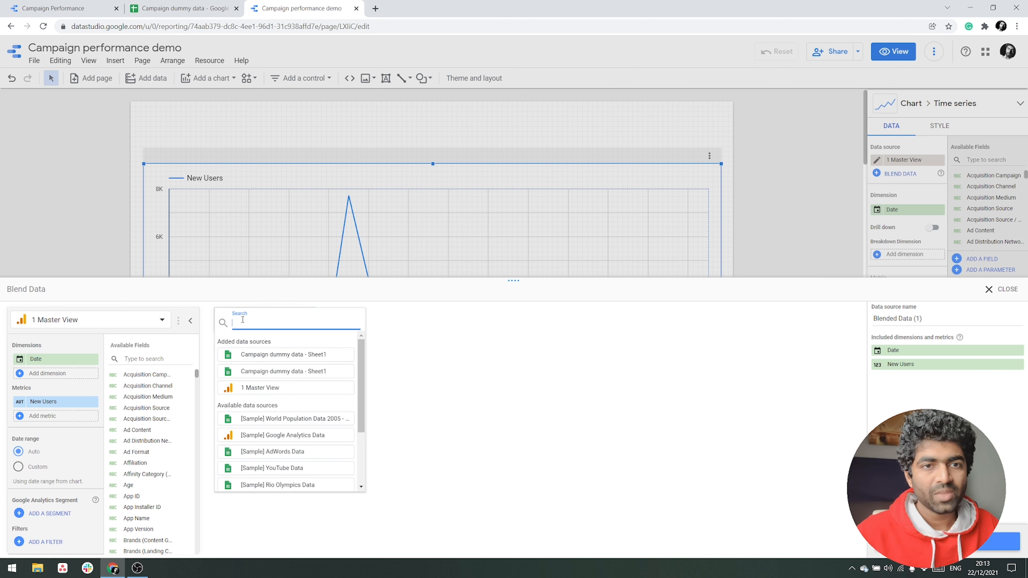
click(274, 355)
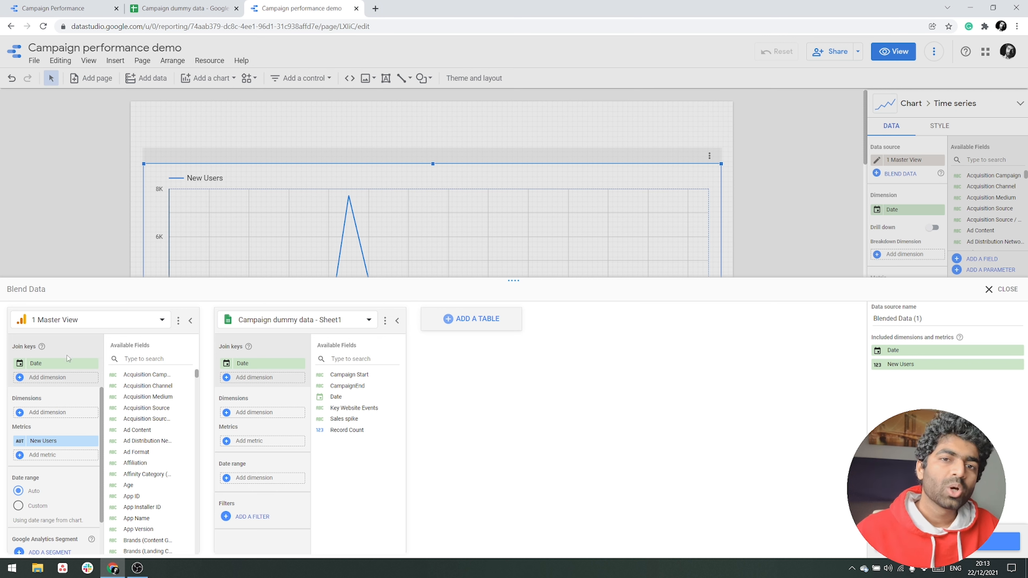
Add the Purchase Completed (Goal 1 Abandonment Rate) metric to the 1 Master View table in the blend.
mouse_move(61, 358)
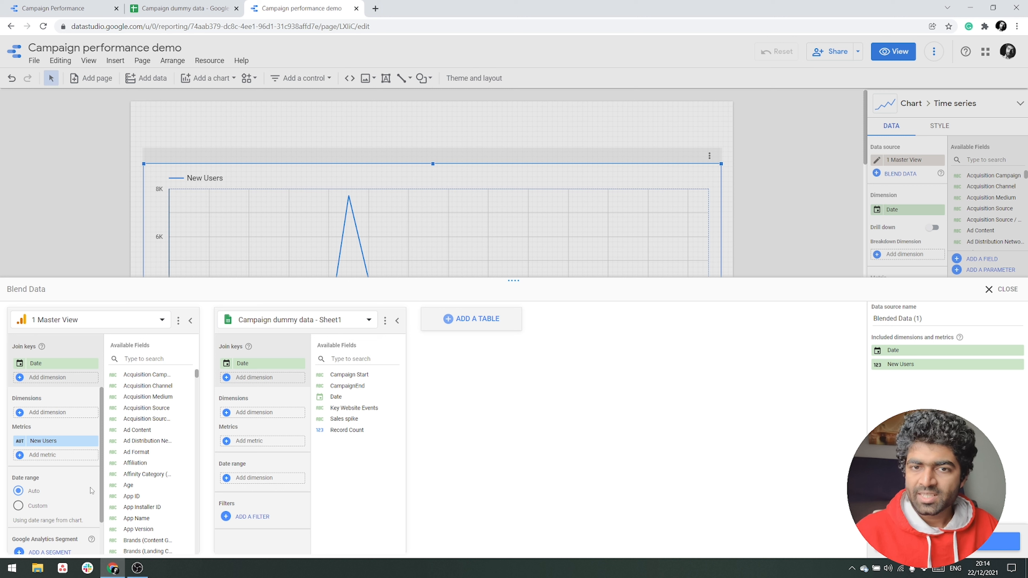
click(37, 456)
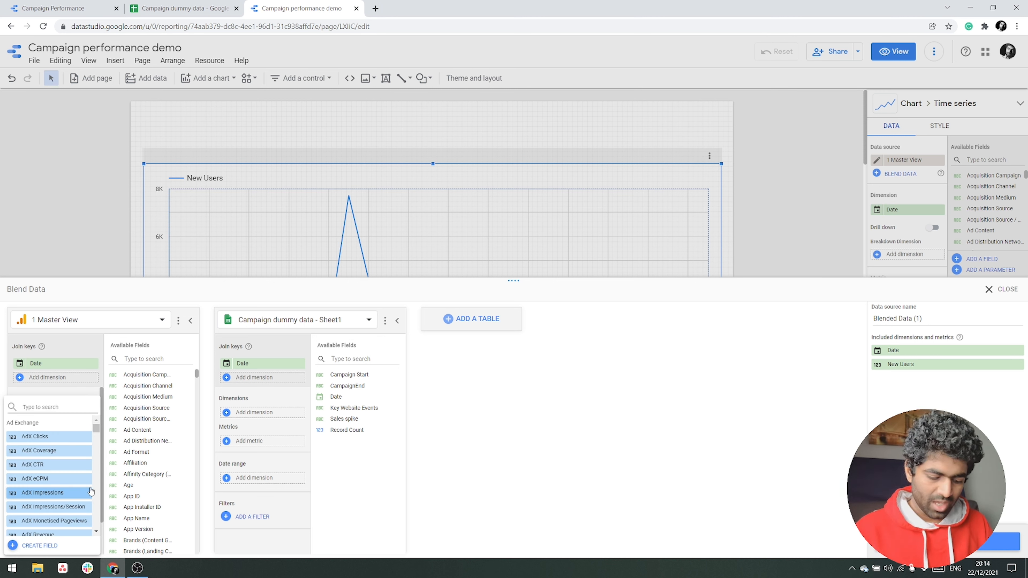
text(purchase)
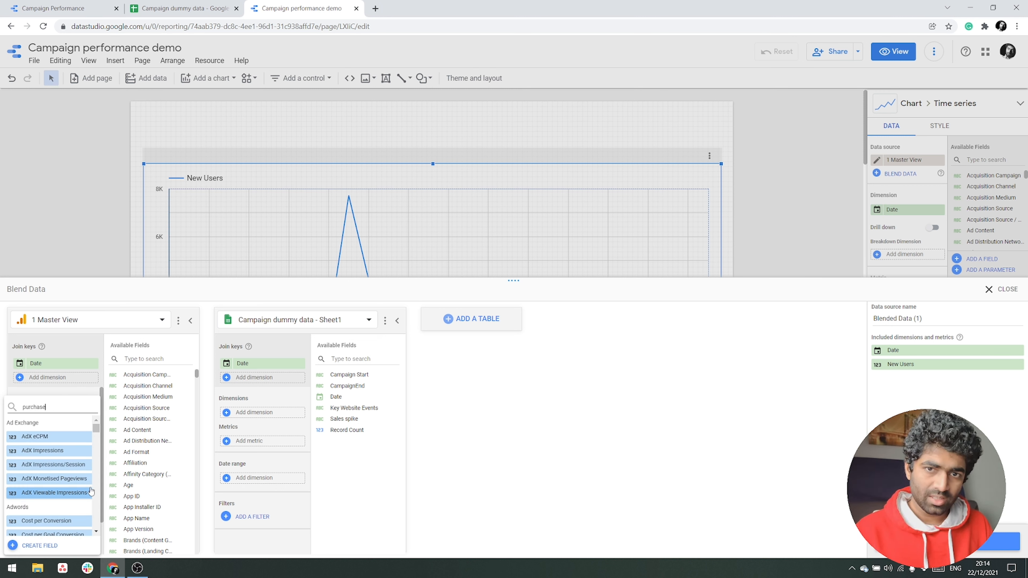
text( completion)
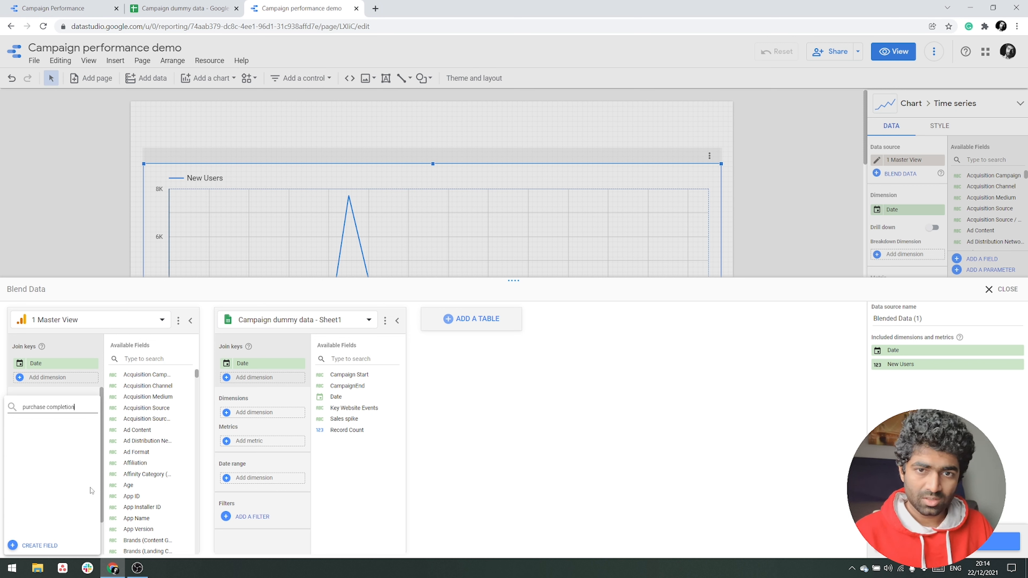
key(BackSpace)
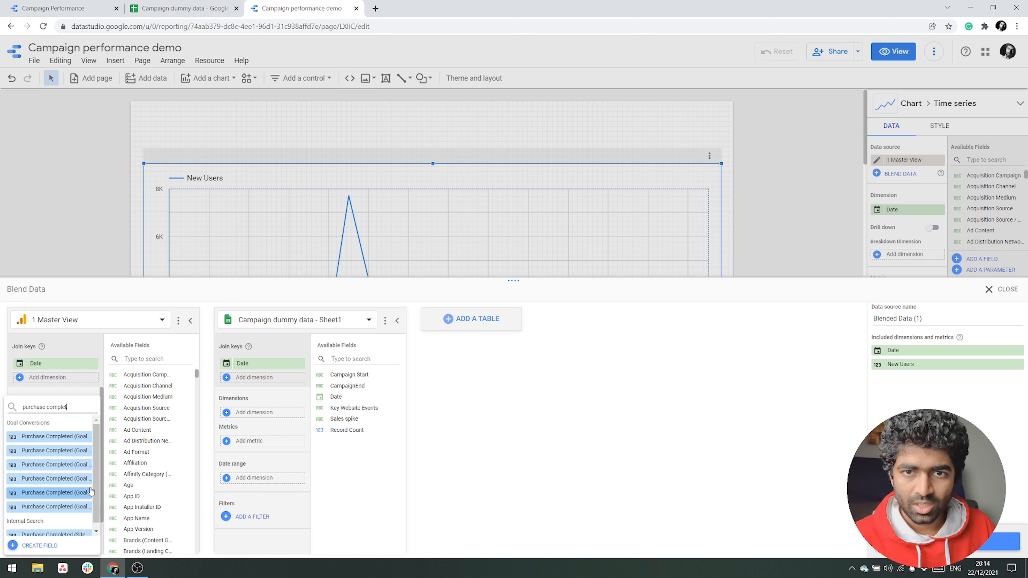
click(75, 457)
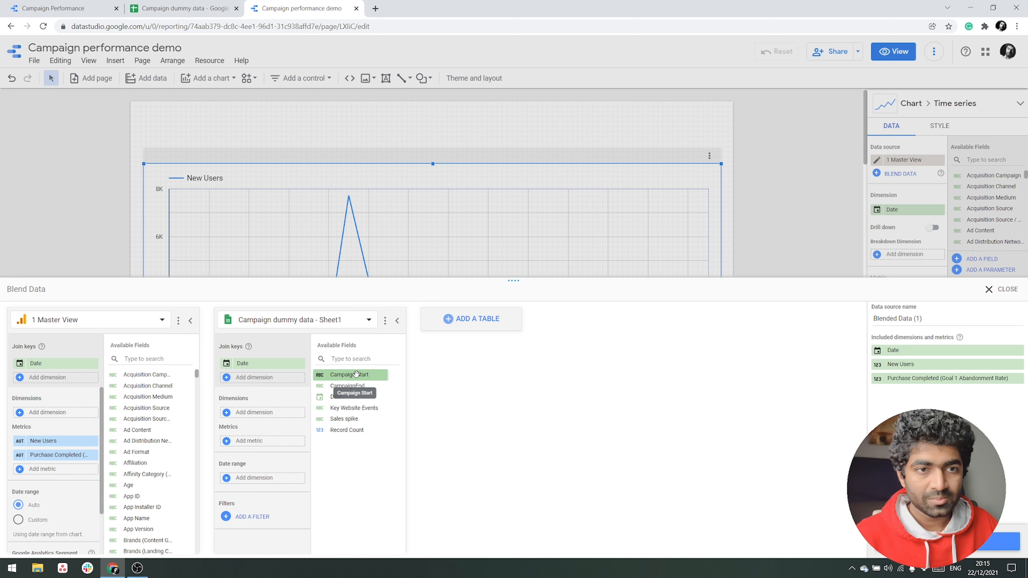
Add Campaign Start, CampaignEnd, Key Website Events and Sales spike as metrics of the Sheet1 table, set Date as its date range, and save the blend.
drag(356, 375, 264, 442)
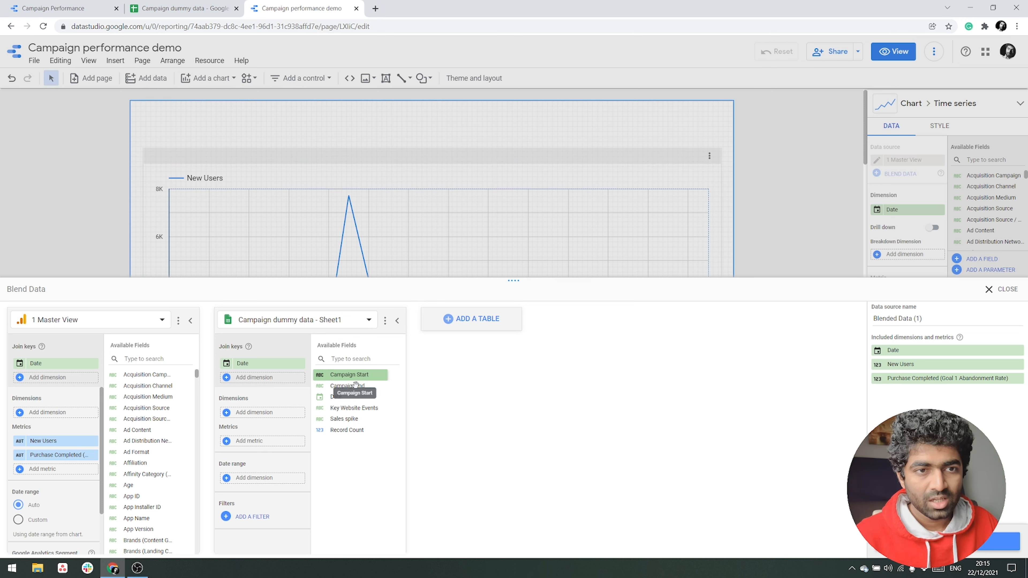
drag(355, 386, 263, 455)
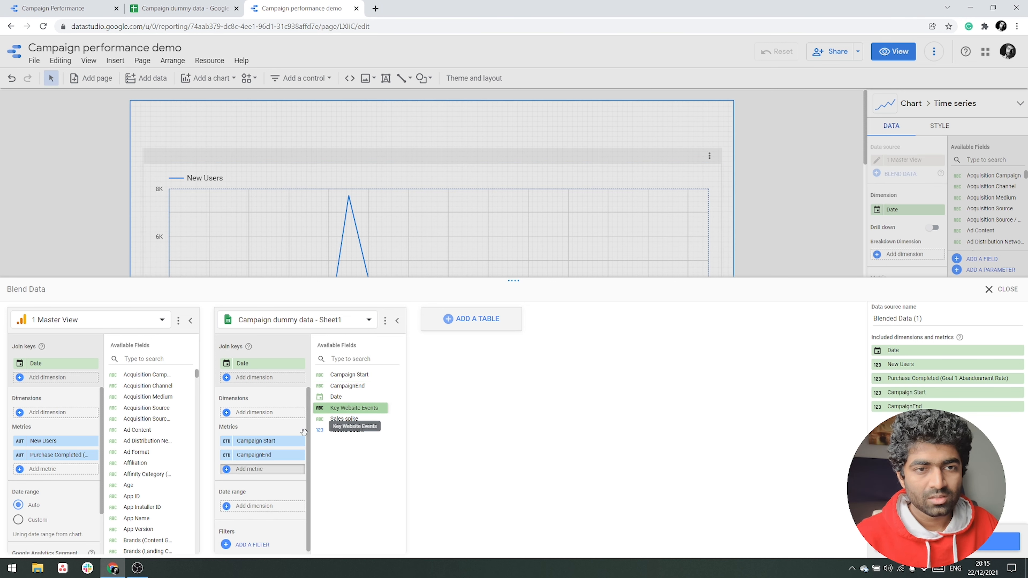
drag(352, 407, 263, 482)
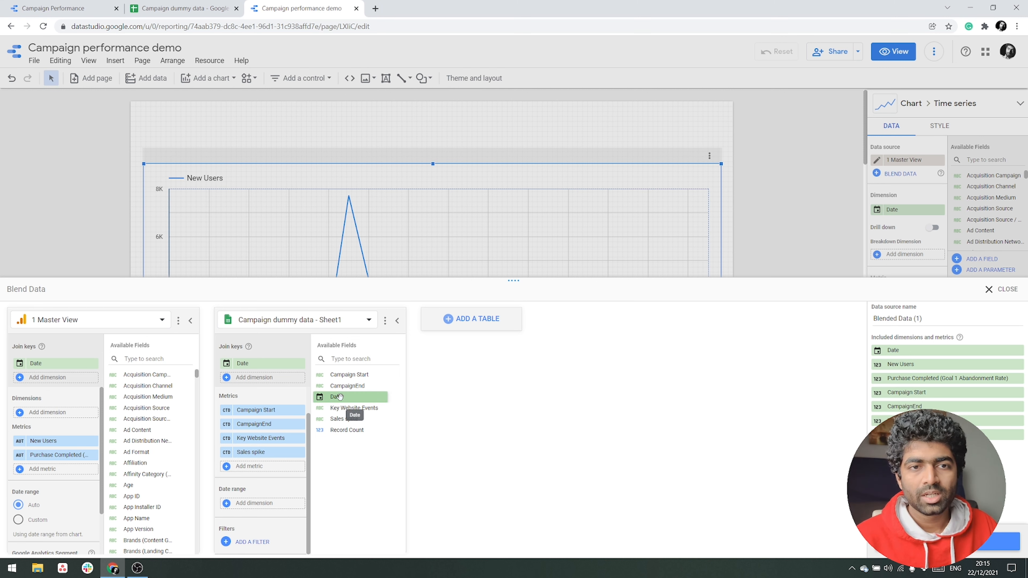
drag(339, 397, 263, 503)
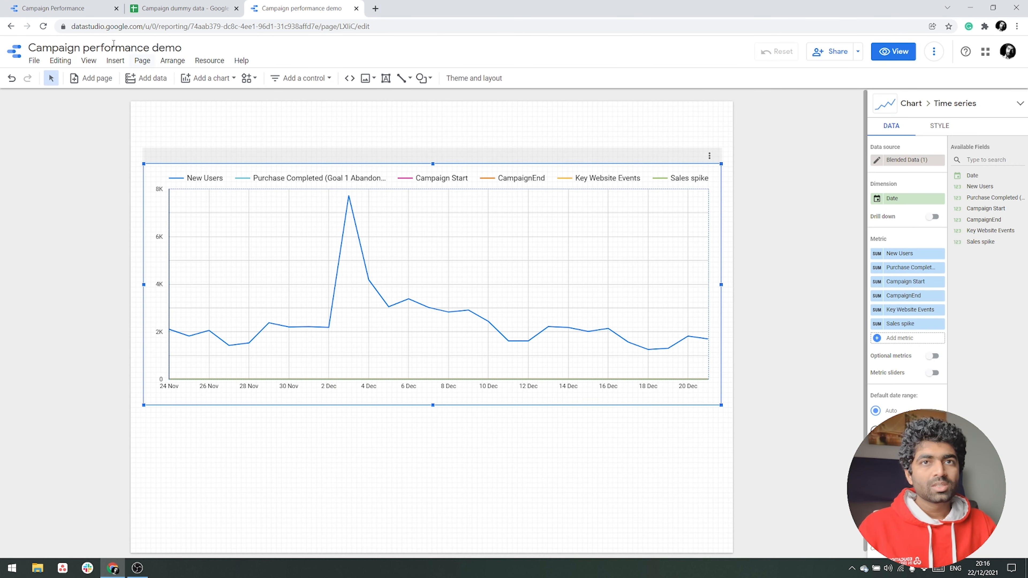
Compare the finished Campaign Performance report and the sheet's End Of Jan 2021 25% start and end entries with the demo chart.
click(37, 4)
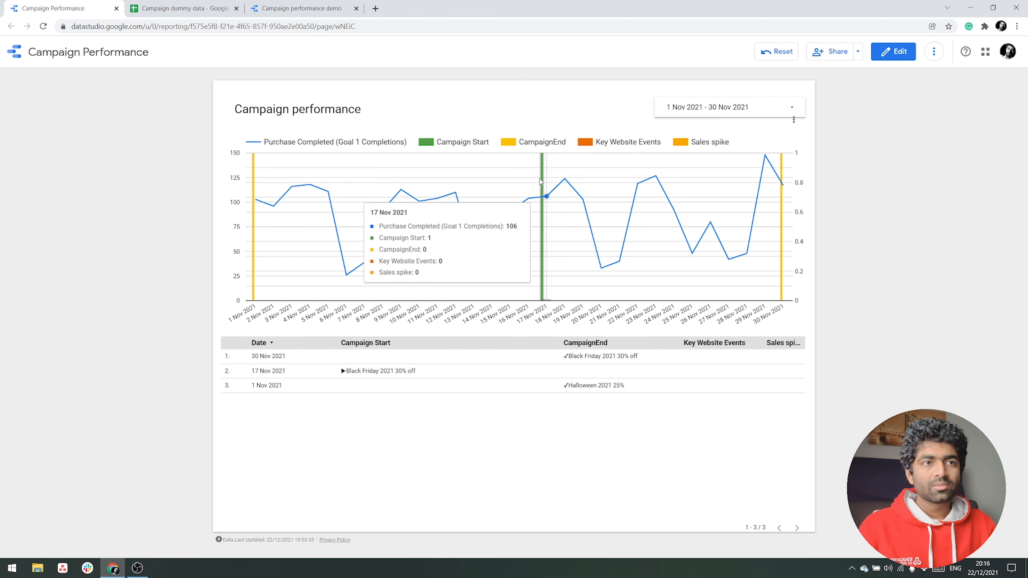
click(302, 8)
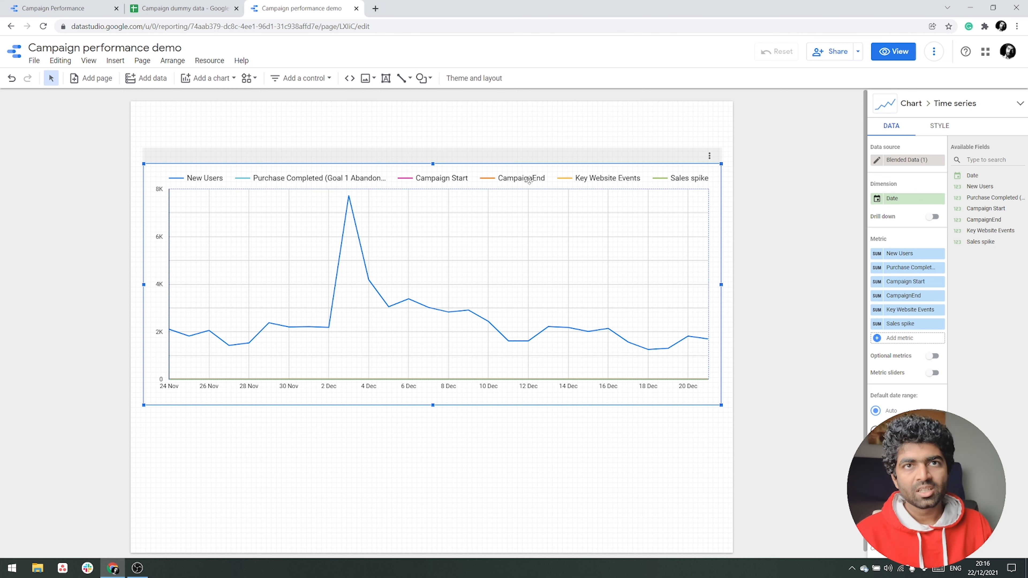
click(178, 5)
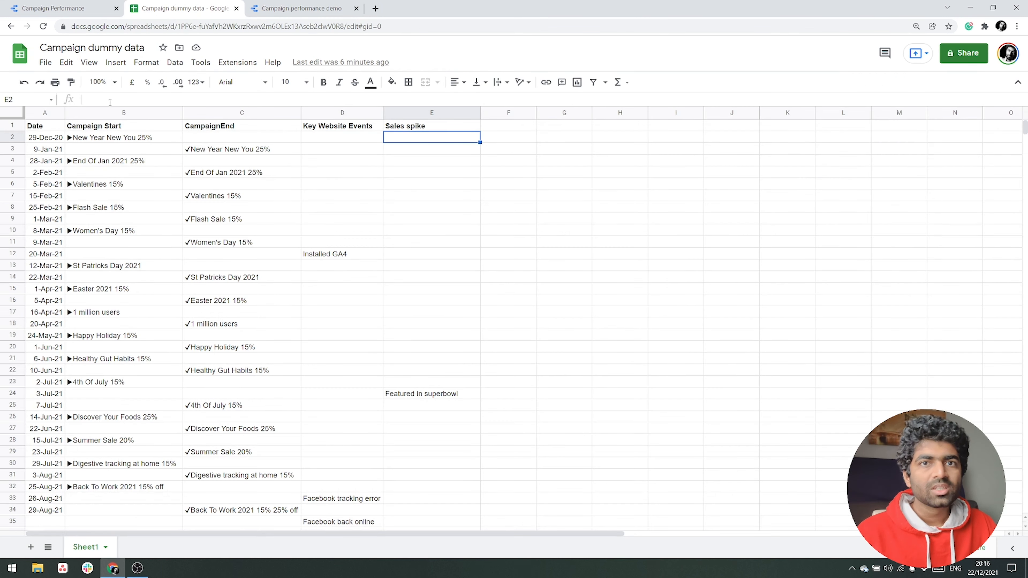
click(44, 162)
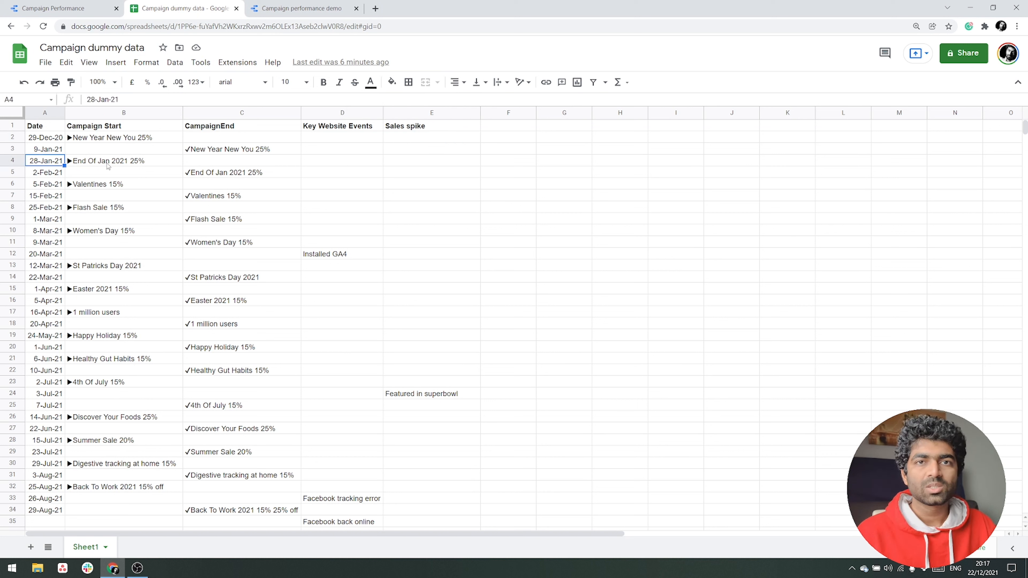
click(108, 164)
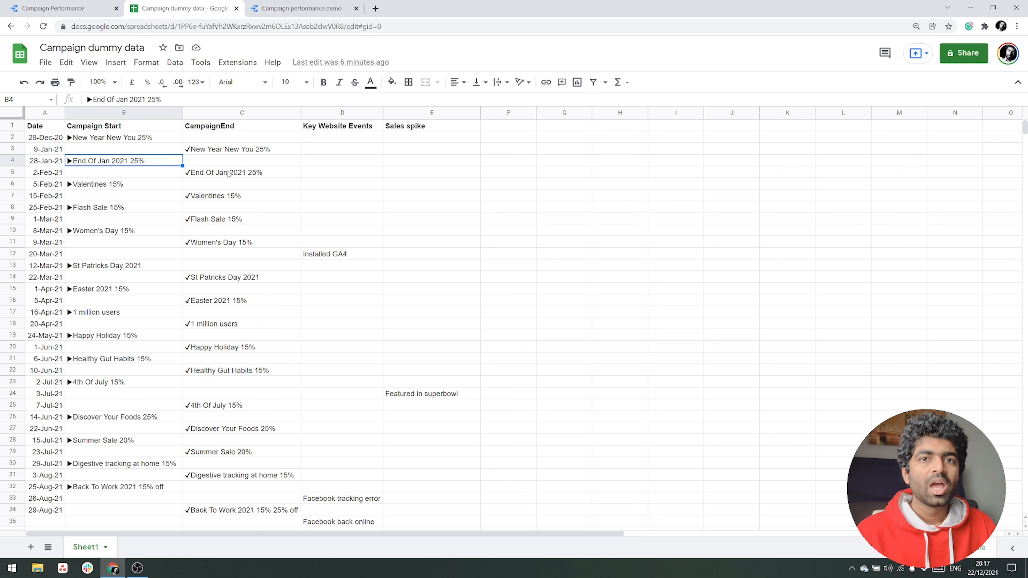
click(230, 173)
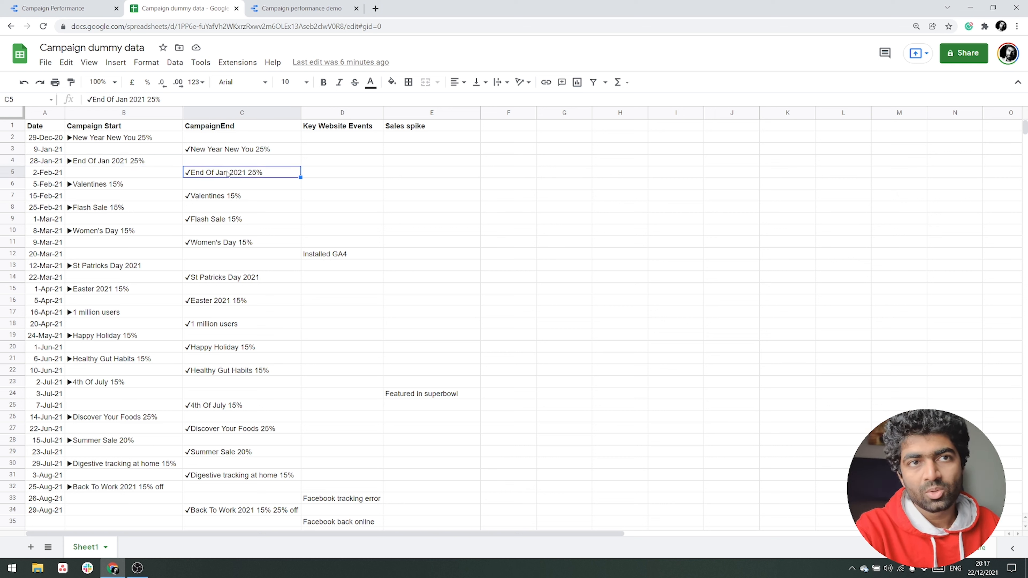
click(274, 4)
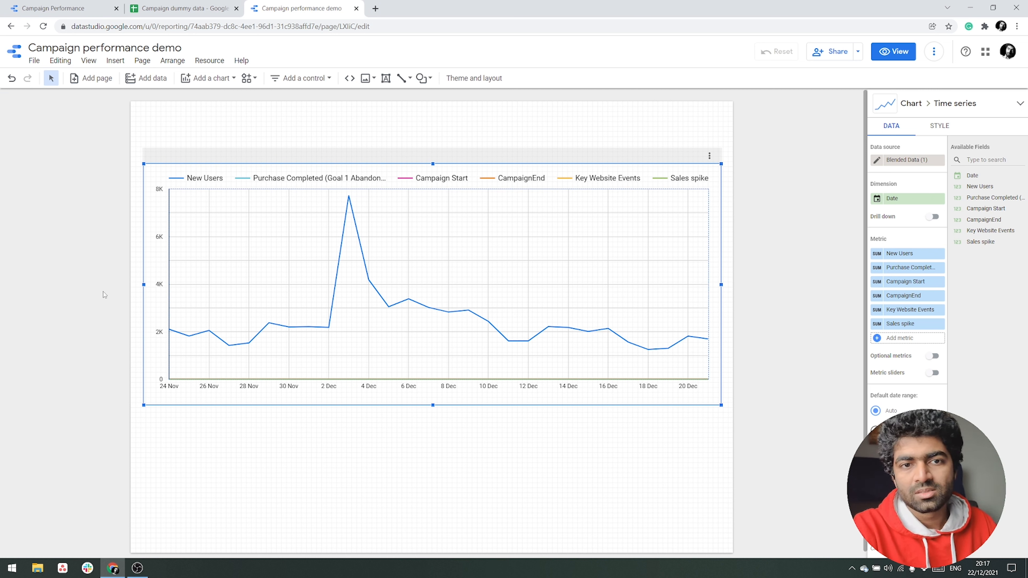
mouse_move(171, 379)
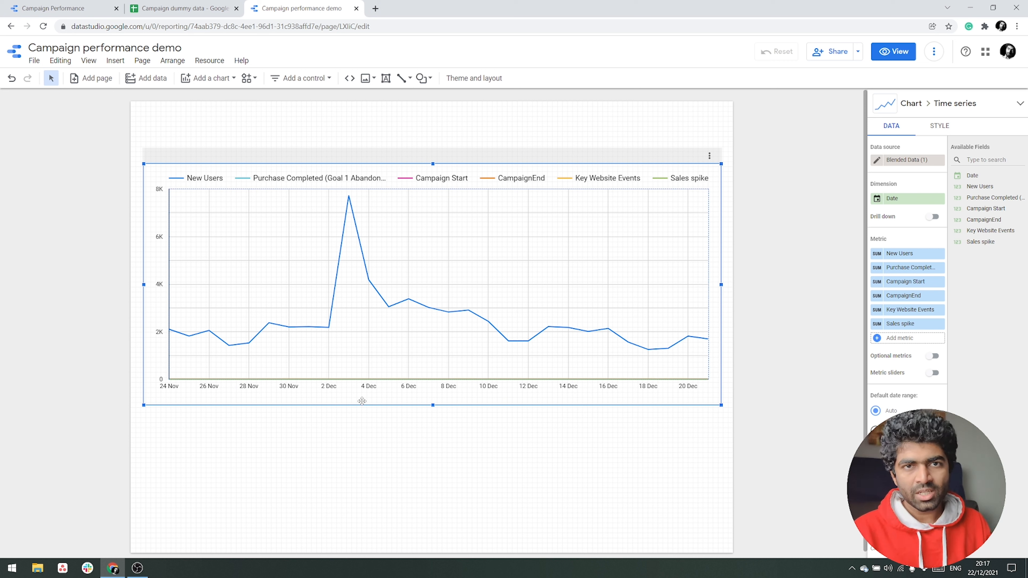
Assign the chart's first series to the left axis and show the second series as bars on the right axis.
click(934, 129)
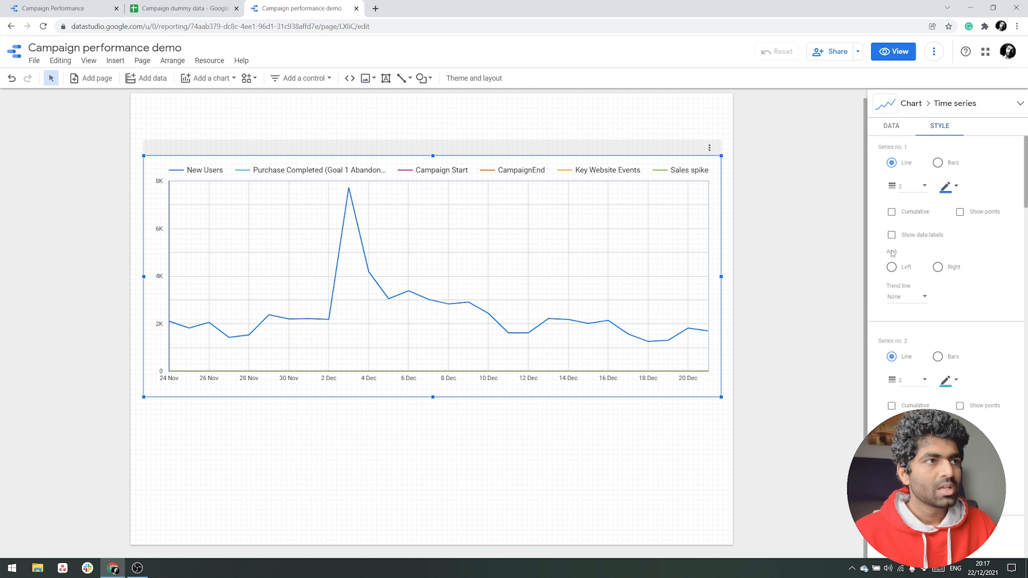
click(892, 267)
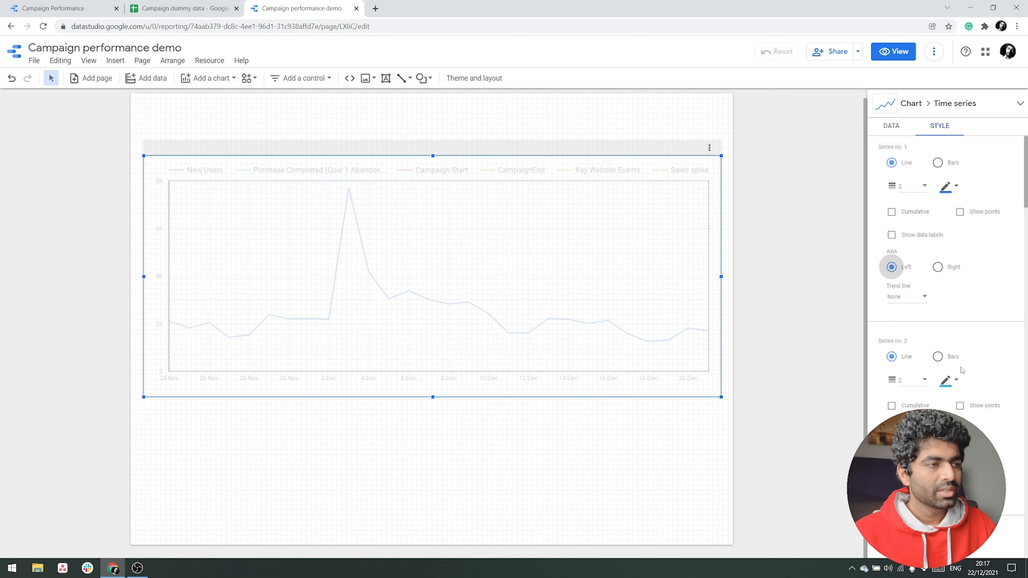
scroll(952, 328, down, 3)
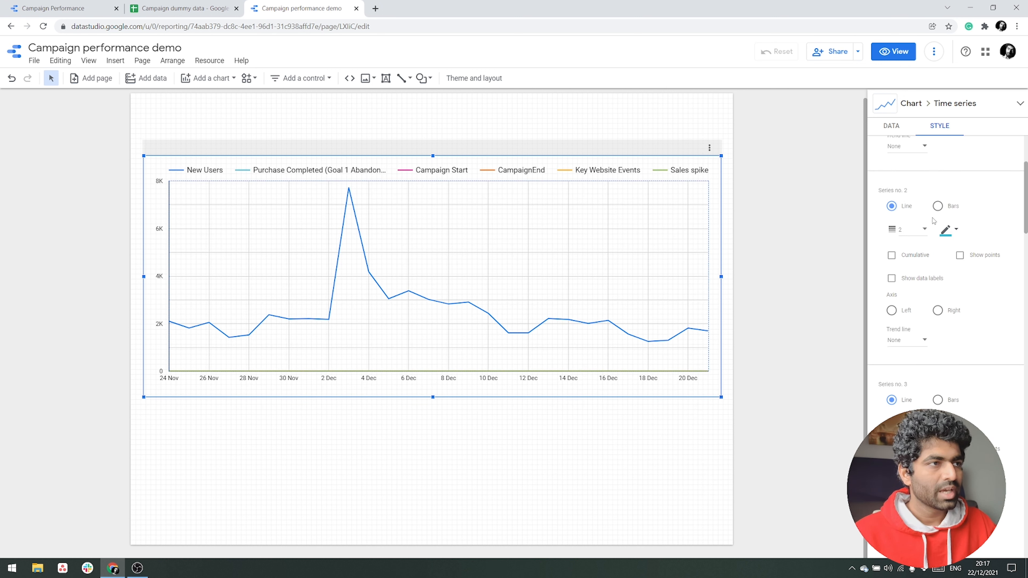
scroll(972, 286, up, 2)
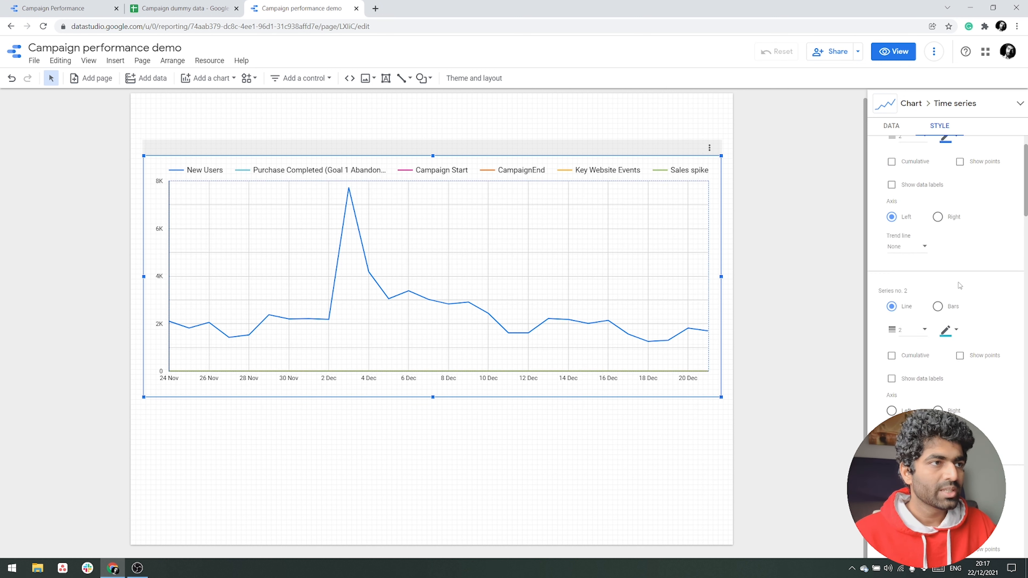
click(938, 306)
click(938, 411)
Remove Purchase Completed from the chart and show the Campaign Start, CampaignEnd, Key Website Events and Sales spike series as bars on the right axis.
click(891, 126)
click(939, 126)
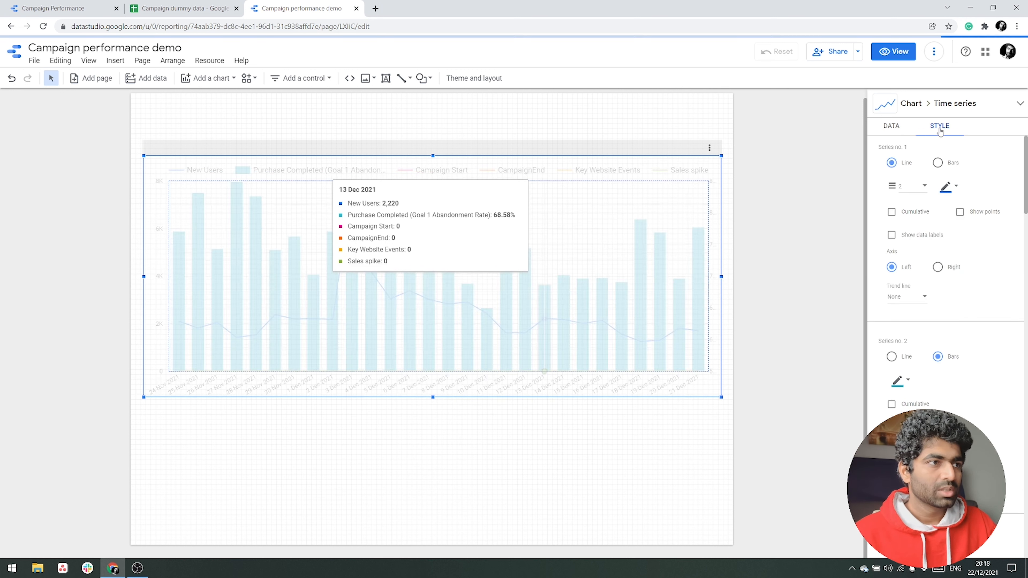
scroll(937, 356, down, 5)
click(937, 466)
click(937, 336)
scroll(938, 336, down, 5)
Add a date range control above the time series chart, near the page's upper-right corner.
click(301, 78)
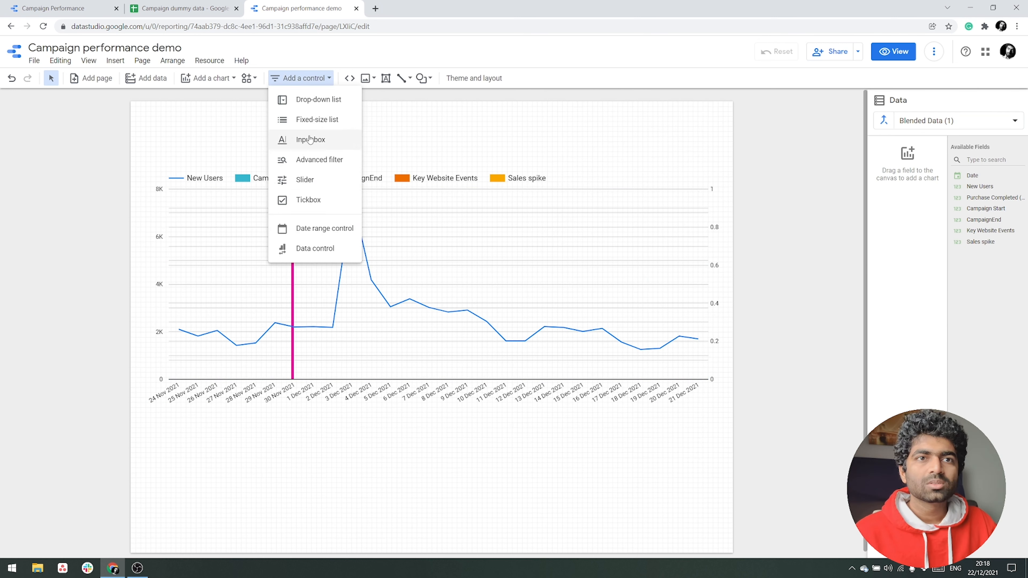
click(310, 228)
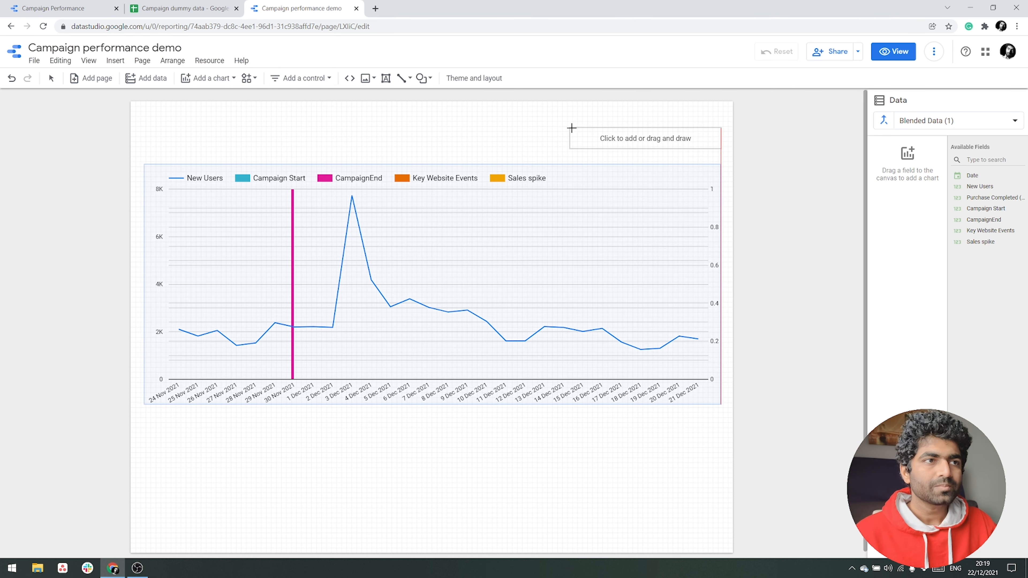
click(571, 128)
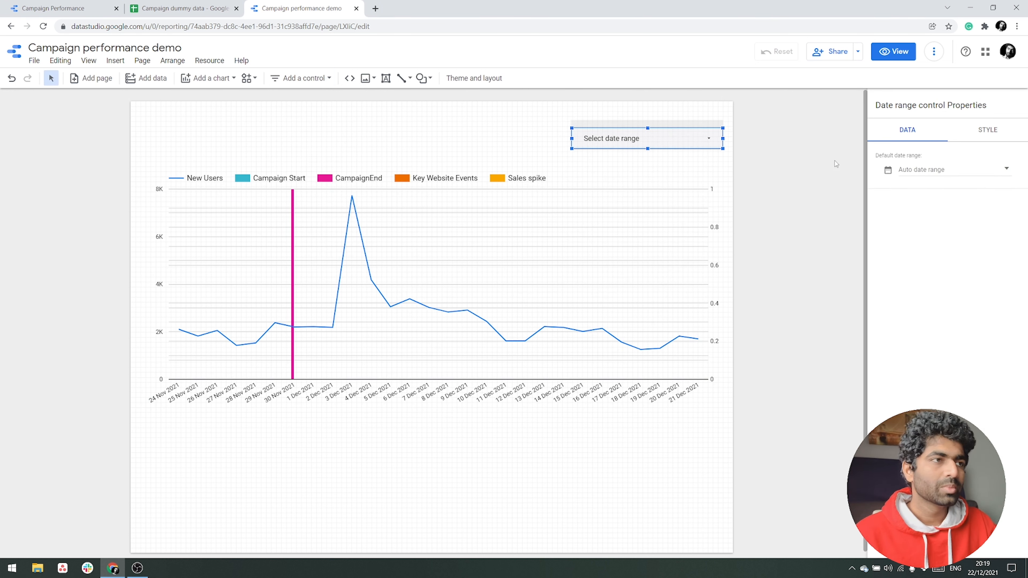
Set the date range control to a fixed period from 1 Oct 2021 to 31 Oct 2021.
click(585, 138)
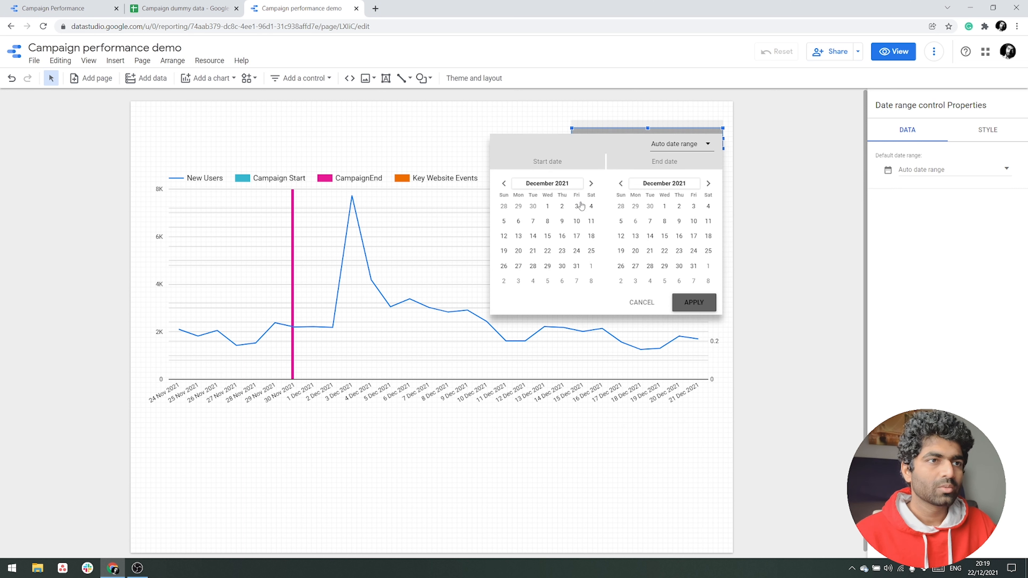
click(504, 184)
click(577, 207)
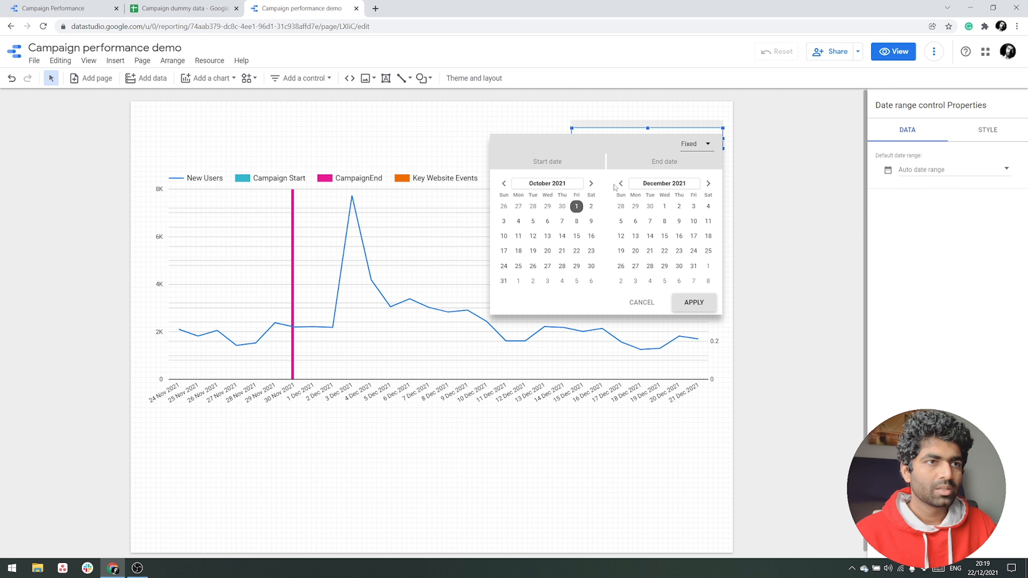
click(620, 184)
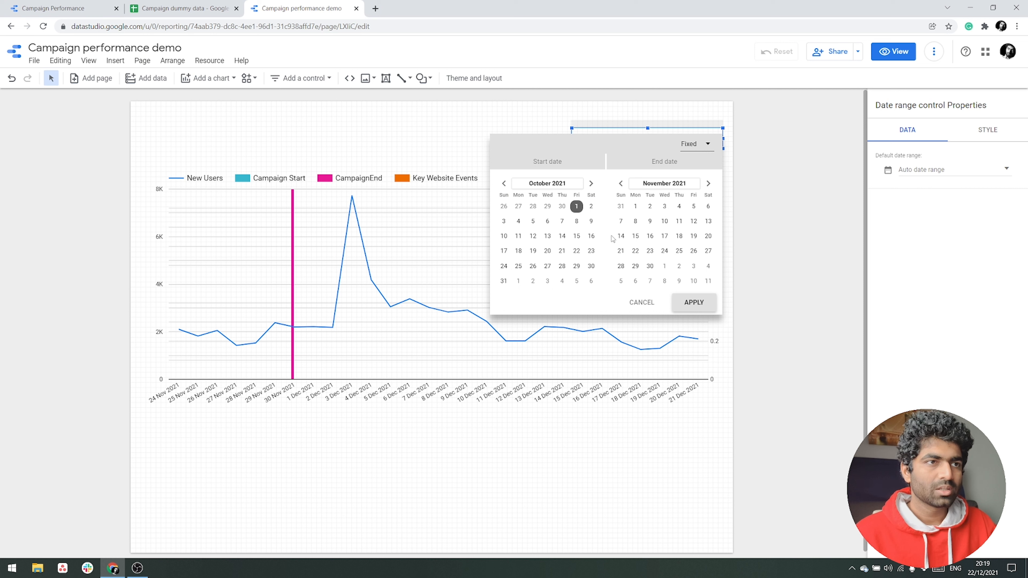
click(621, 184)
click(621, 281)
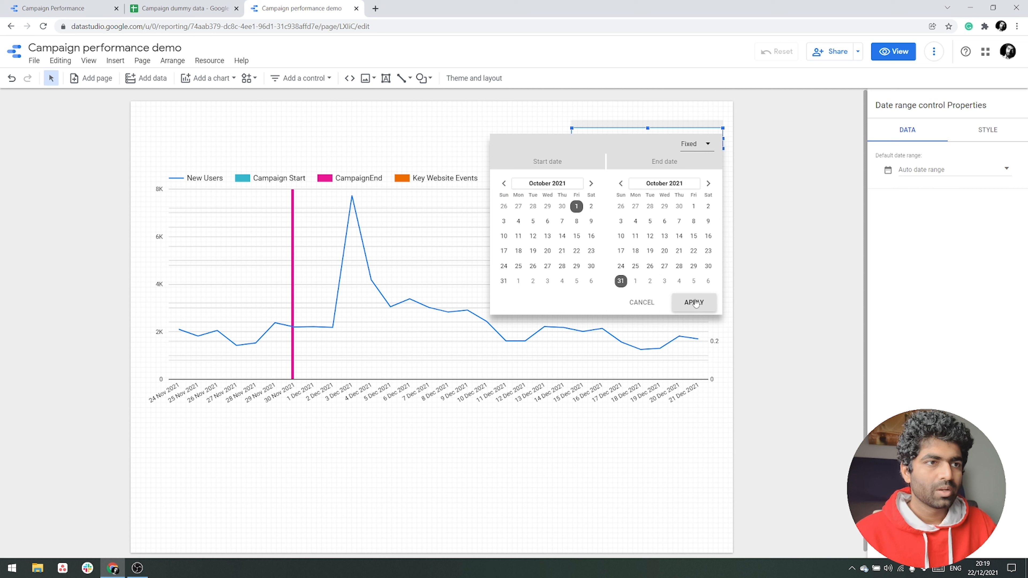
click(695, 303)
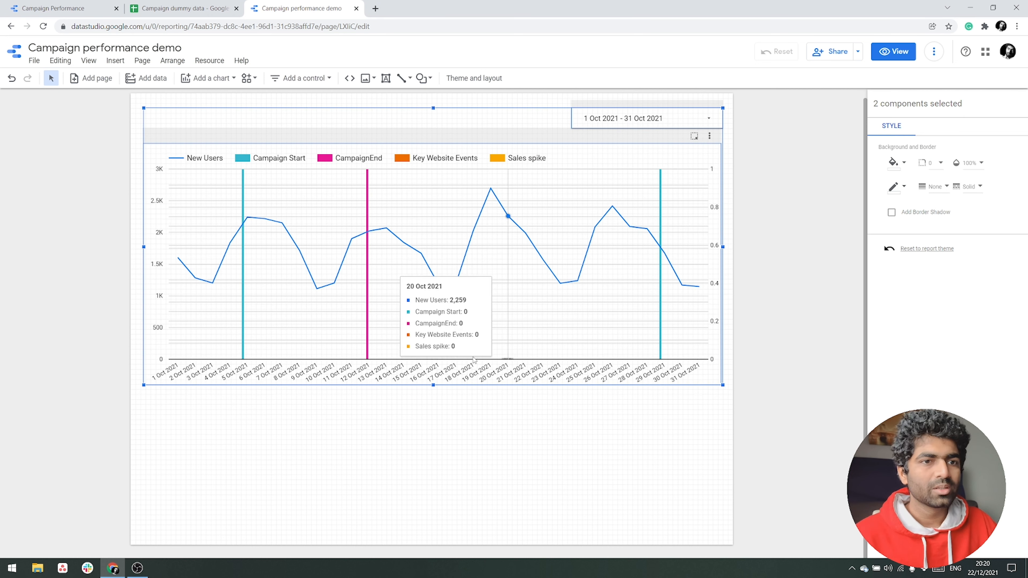
Add a plain table below the time series chart, spanning the chart's full width.
click(311, 469)
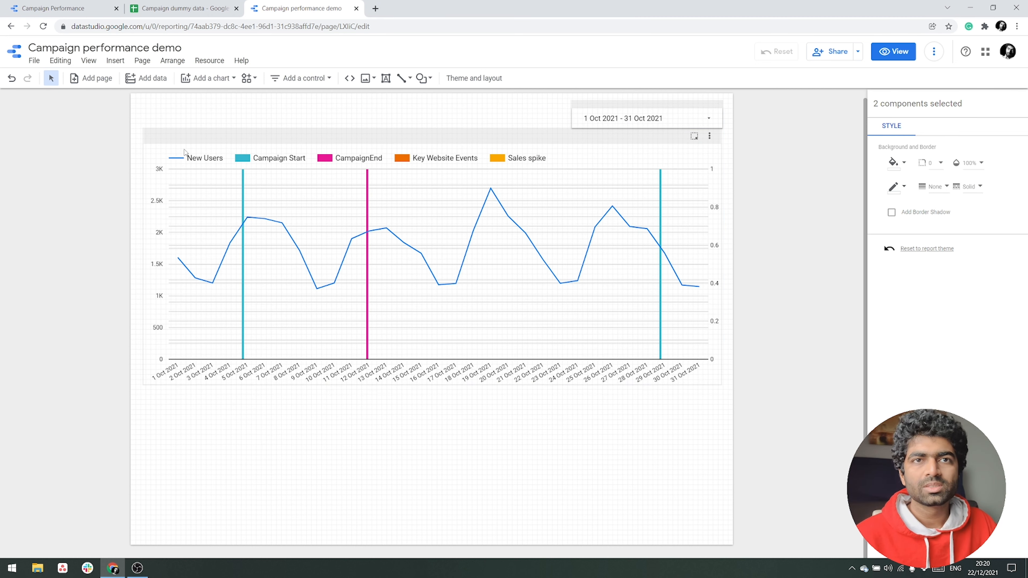
click(208, 78)
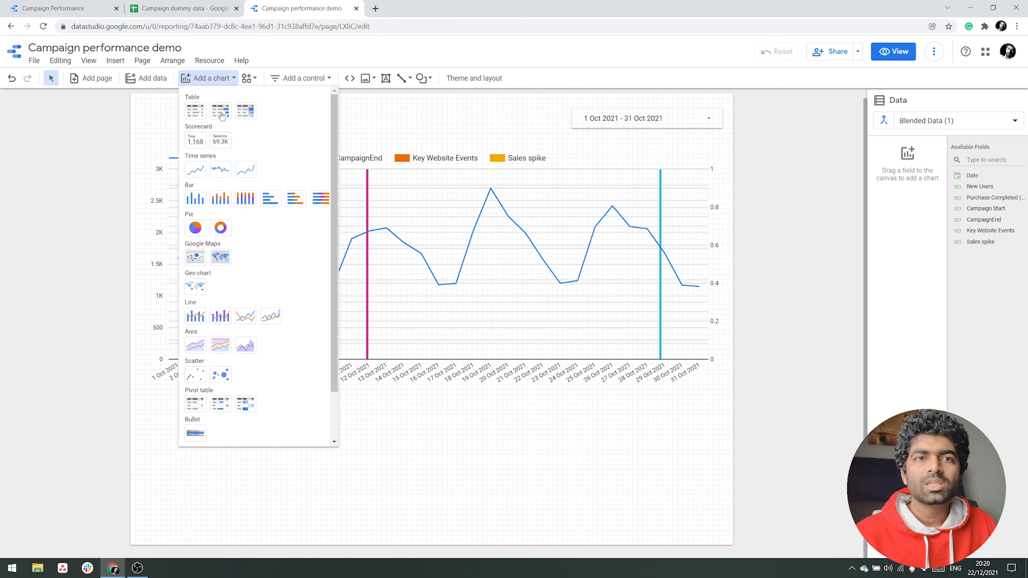
click(197, 118)
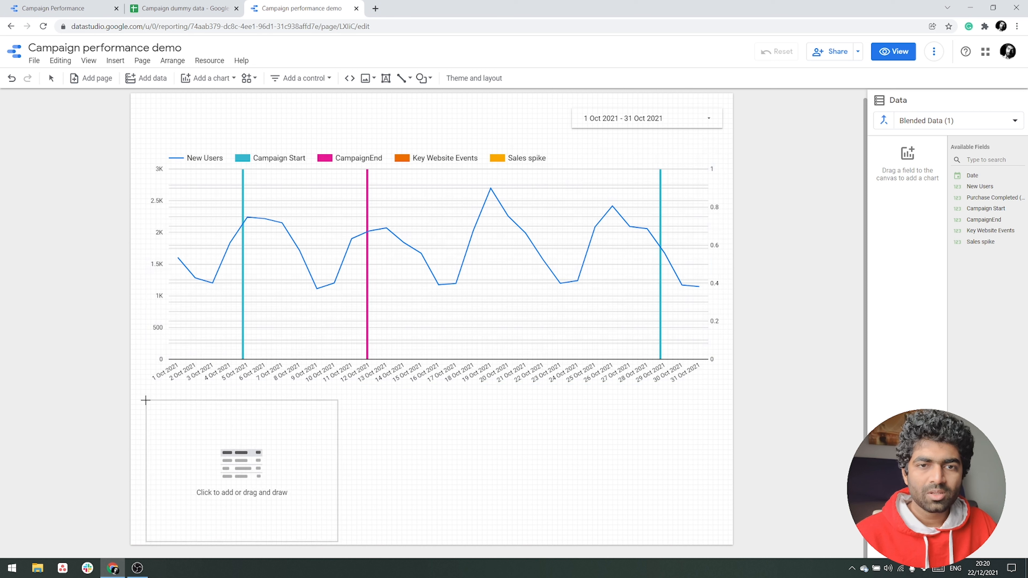
mouse_move(144, 399)
mouse_down()
mouse_move(633, 534)
mouse_move(720, 535)
mouse_up()
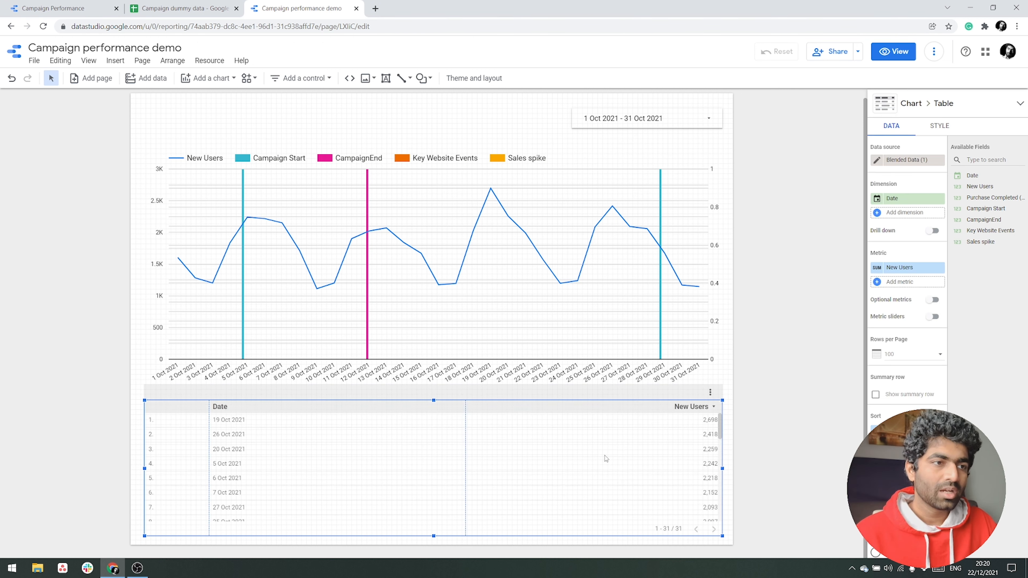
Switch the table's data source to the Campaign dummy data sheet and set its date range dimension to Date.
click(903, 160)
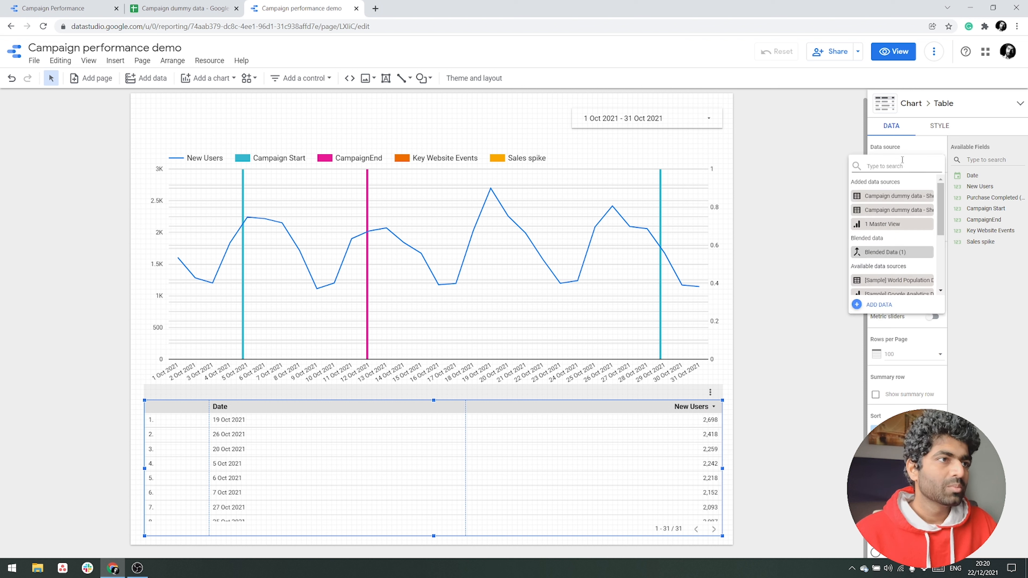
click(895, 196)
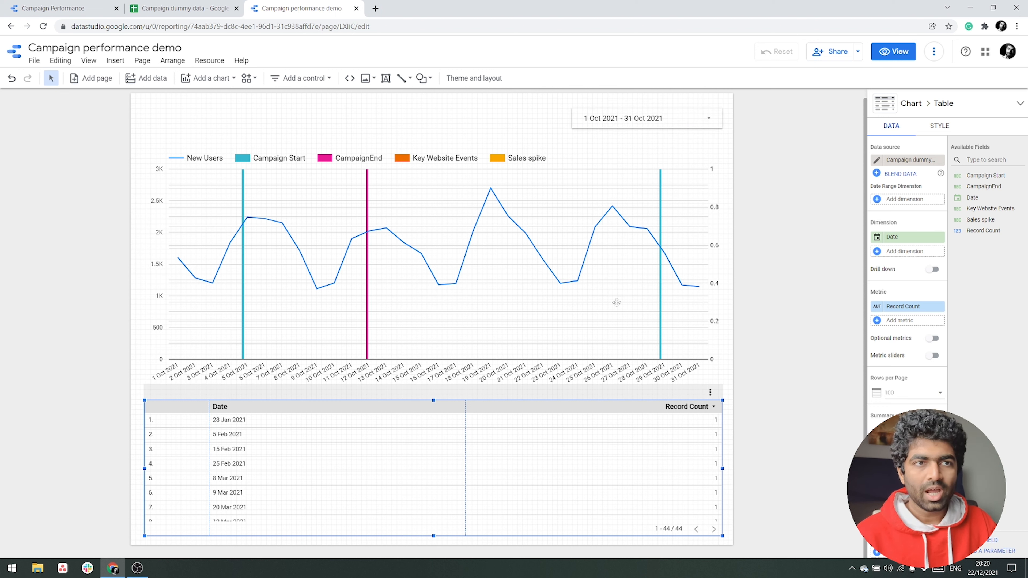
scroll(375, 486, down, 3)
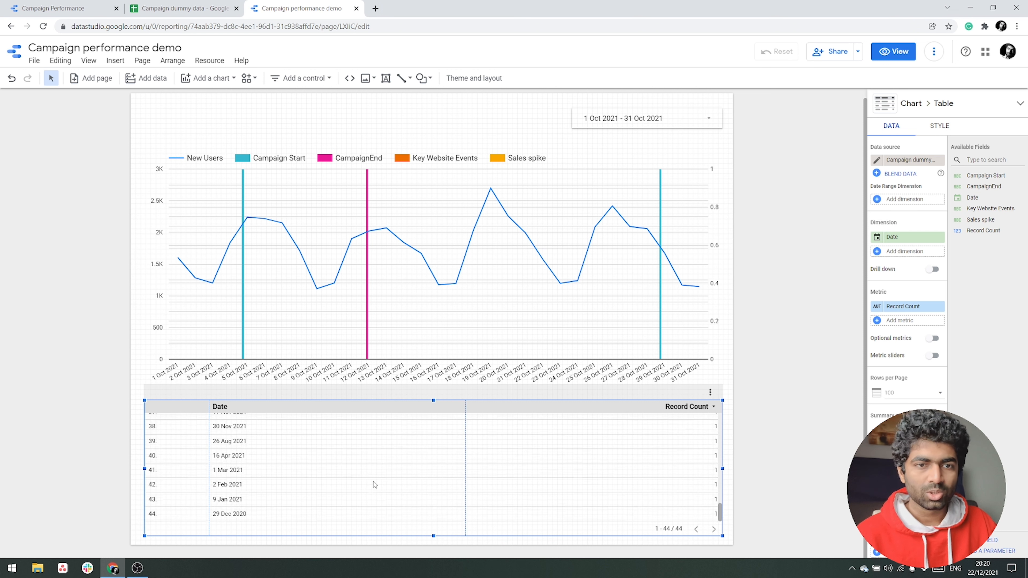
scroll(375, 485, up, 3)
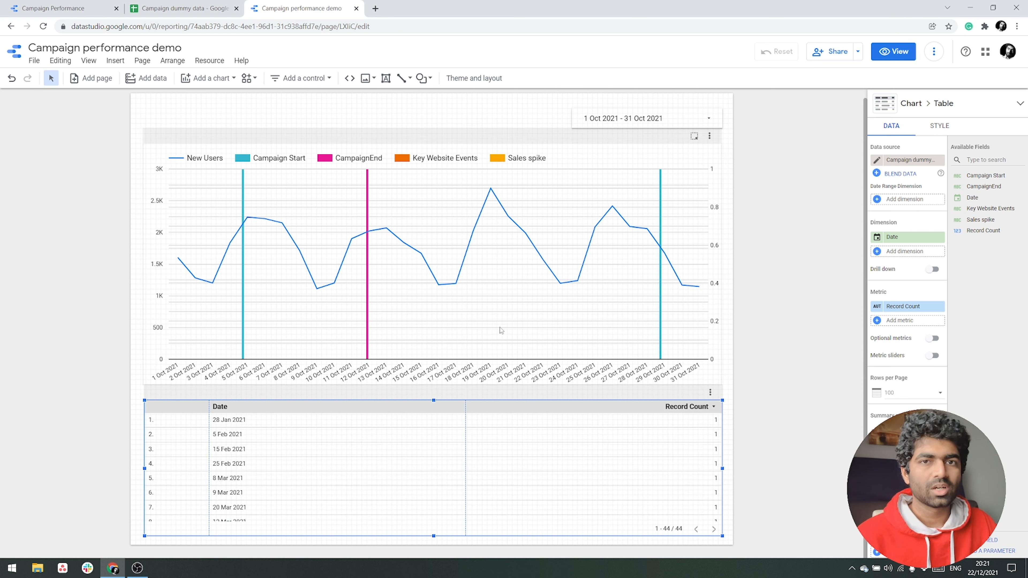
click(894, 201)
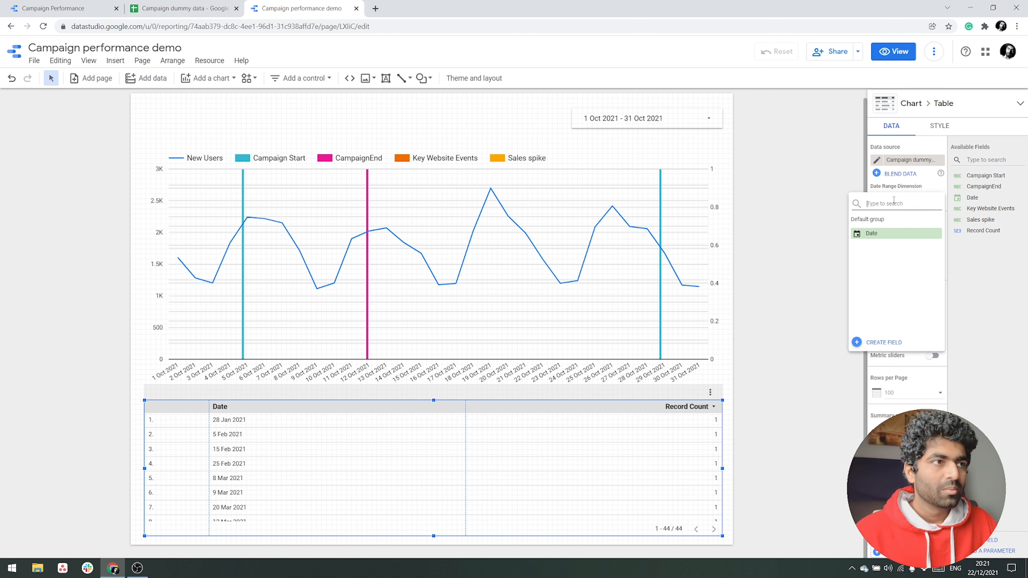
click(879, 233)
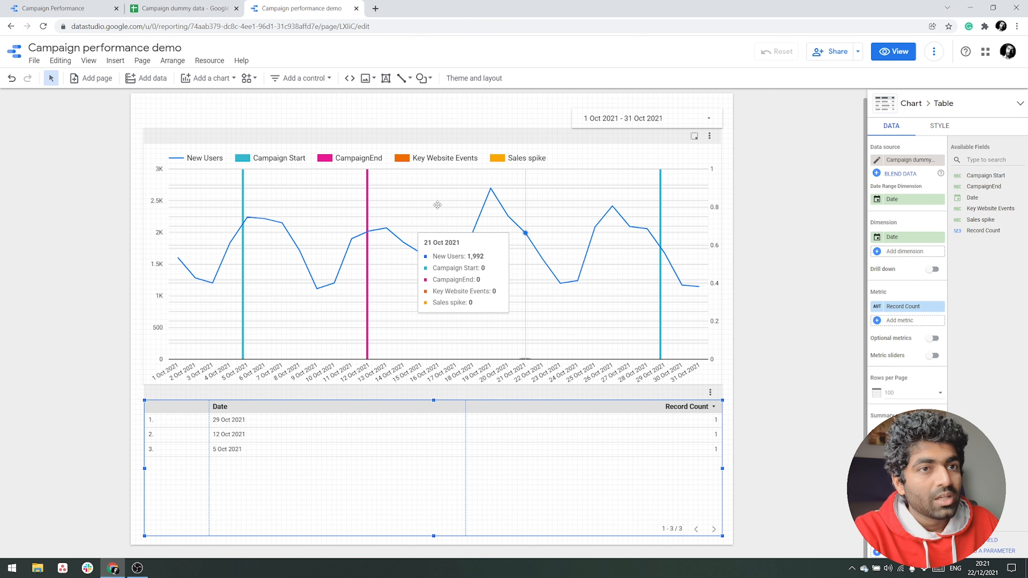
Check the campaign names in the Campaign Start column of the Campaign dummy data sheet and return to the report.
mouse_move(366, 192)
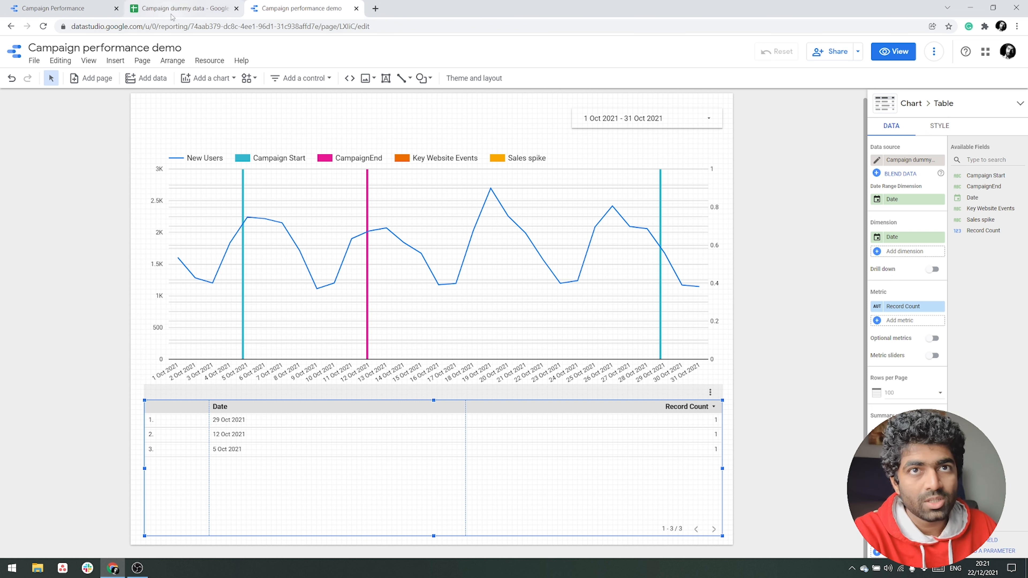
click(180, 8)
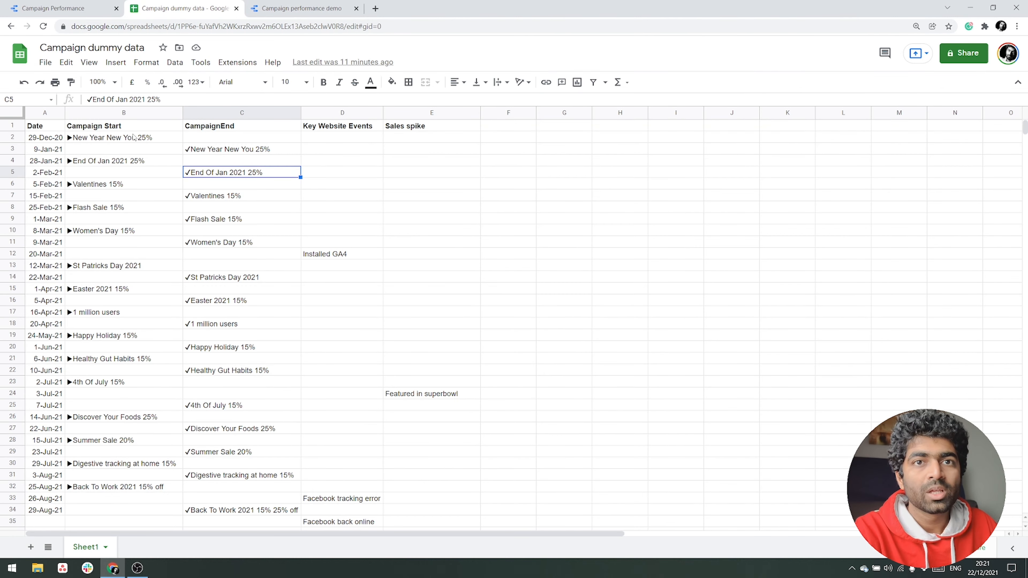
click(142, 138)
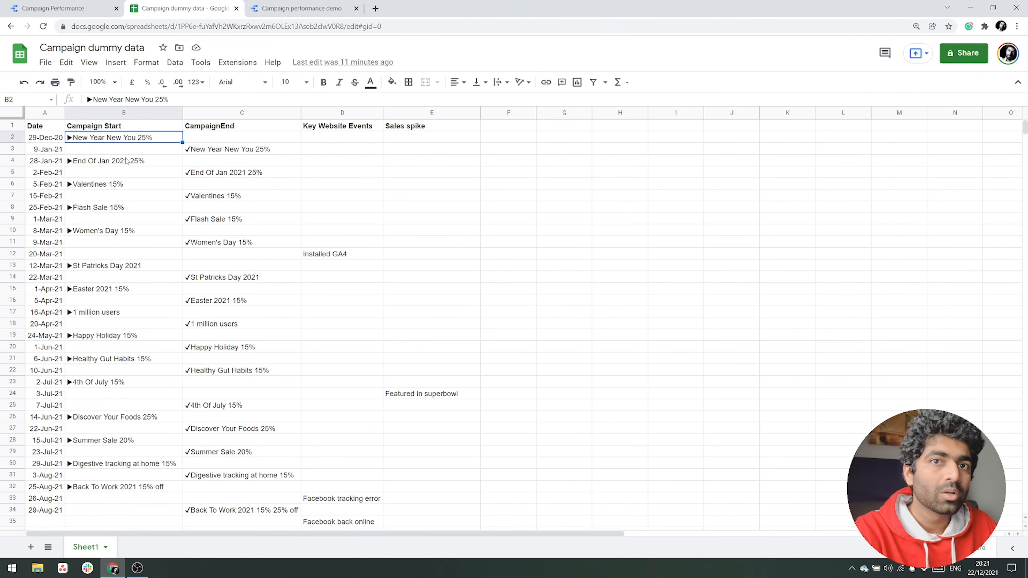
click(170, 161)
click(300, 8)
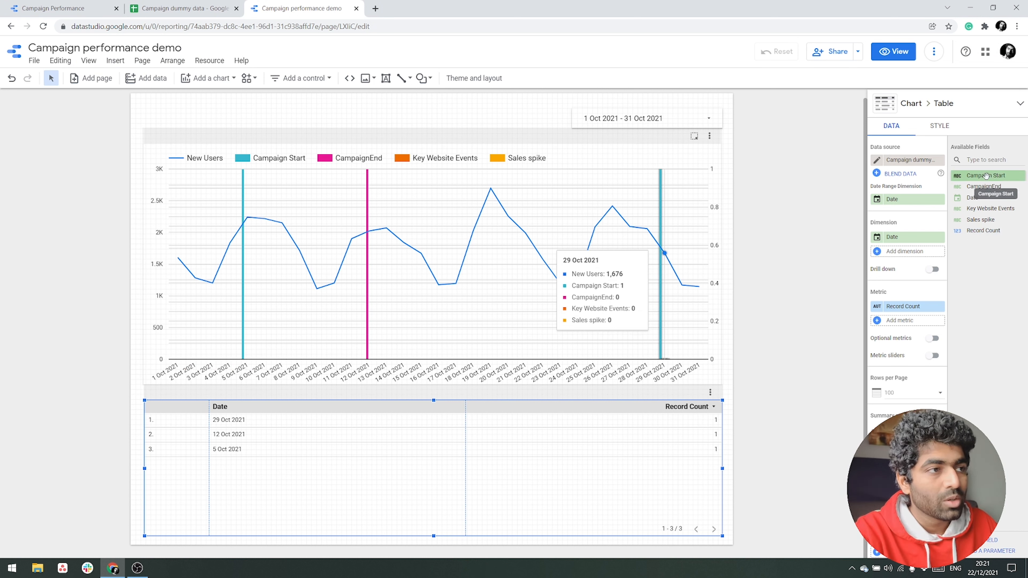
Remove the table's Record Count metric and set its dimensions to Date, Campaign Start, CampaignEnd, Key Website Events and Sales spike, in that order.
drag(986, 175, 911, 238)
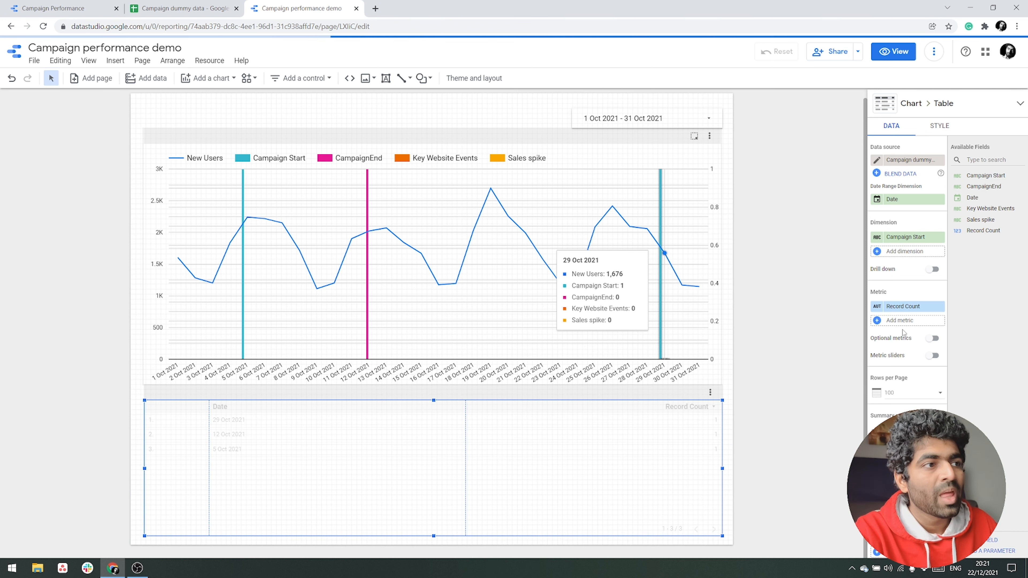
click(939, 307)
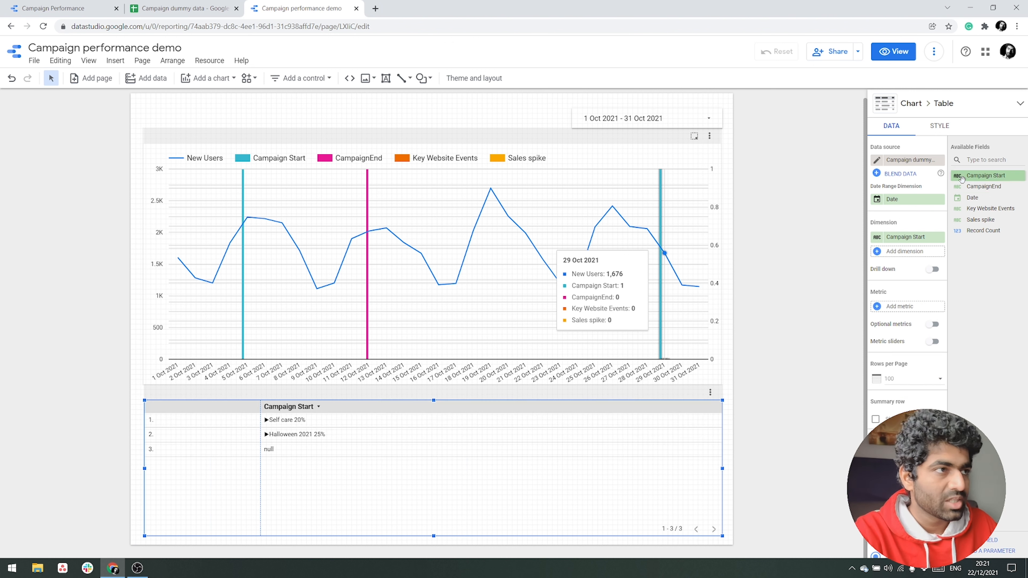
drag(972, 198, 907, 251)
drag(907, 252, 907, 237)
drag(984, 187, 909, 252)
drag(986, 175, 918, 260)
drag(990, 208, 911, 295)
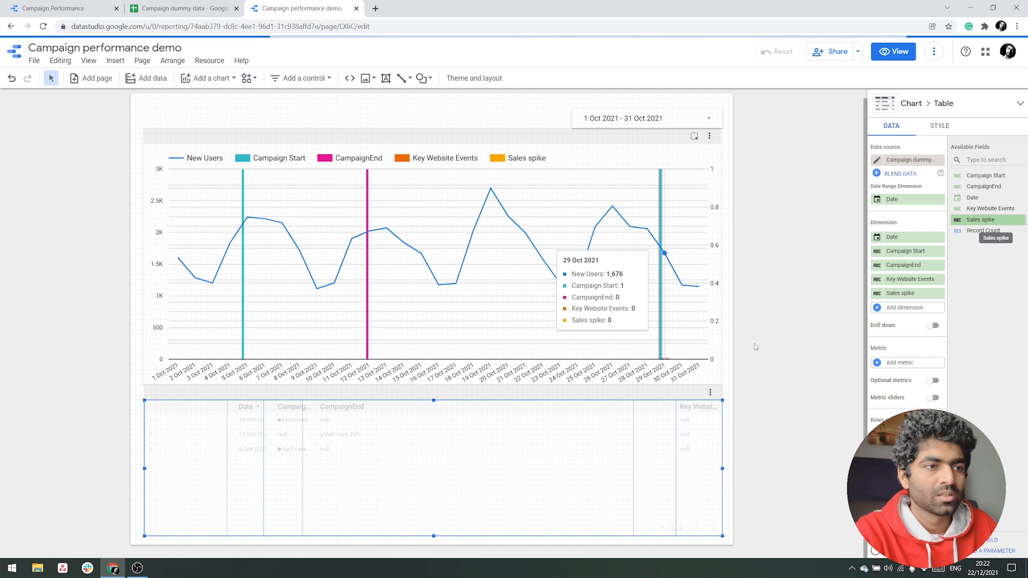
Resize the table's columns so all five headers and the campaign names are fully readable across the table's width.
drag(242, 422, 172, 422)
drag(275, 423, 220, 422)
drag(634, 423, 426, 425)
drag(675, 425, 546, 425)
click(131, 473)
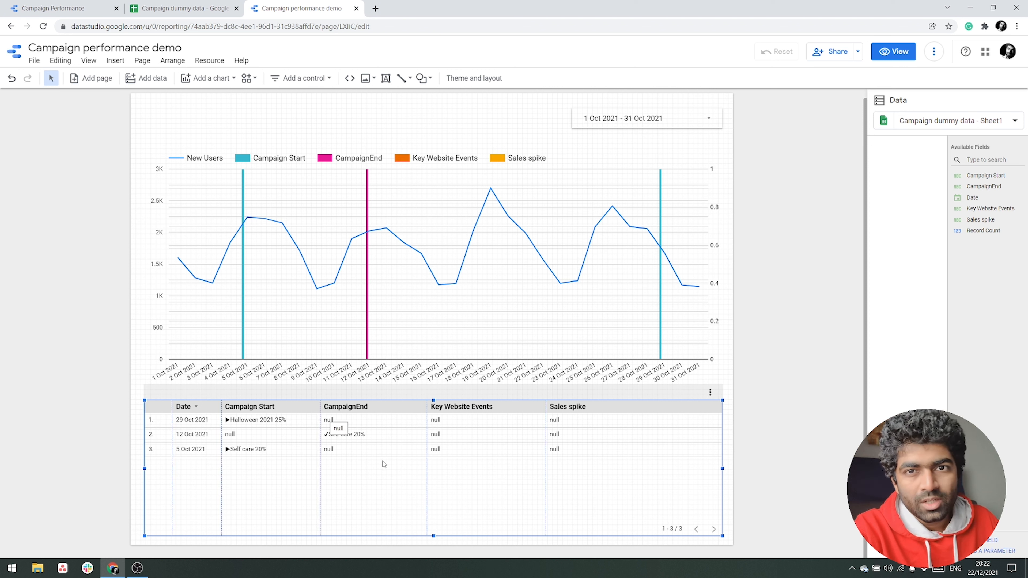
Set the table's missing data style to Show " " (blank).
click(278, 450)
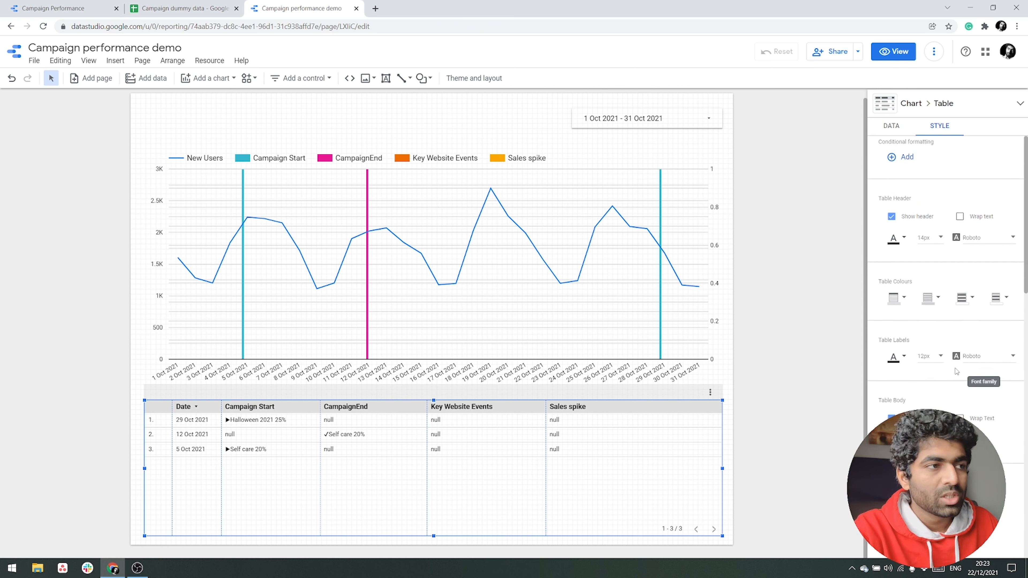
scroll(957, 372, down, 3)
scroll(956, 372, down, 10)
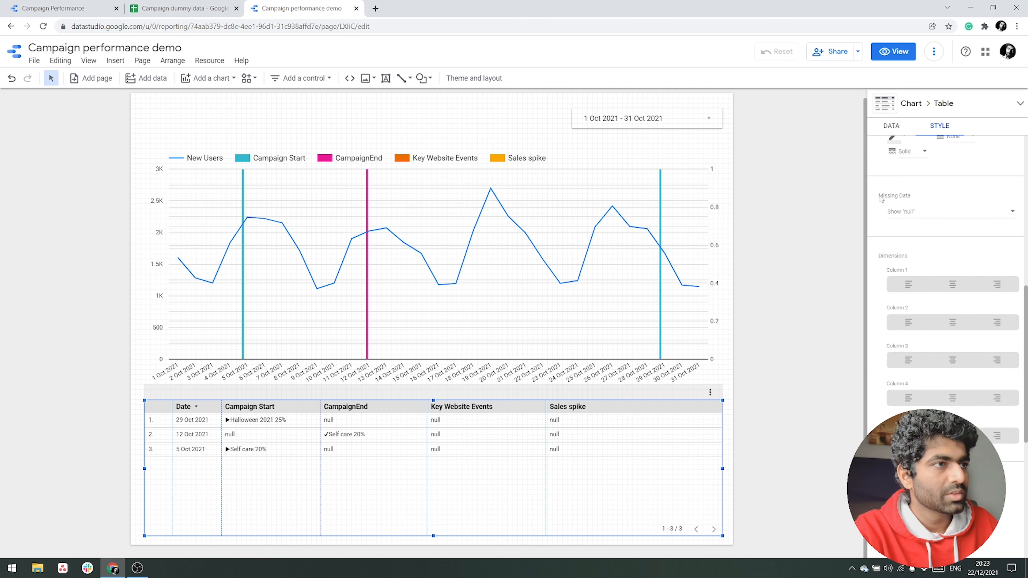
click(903, 213)
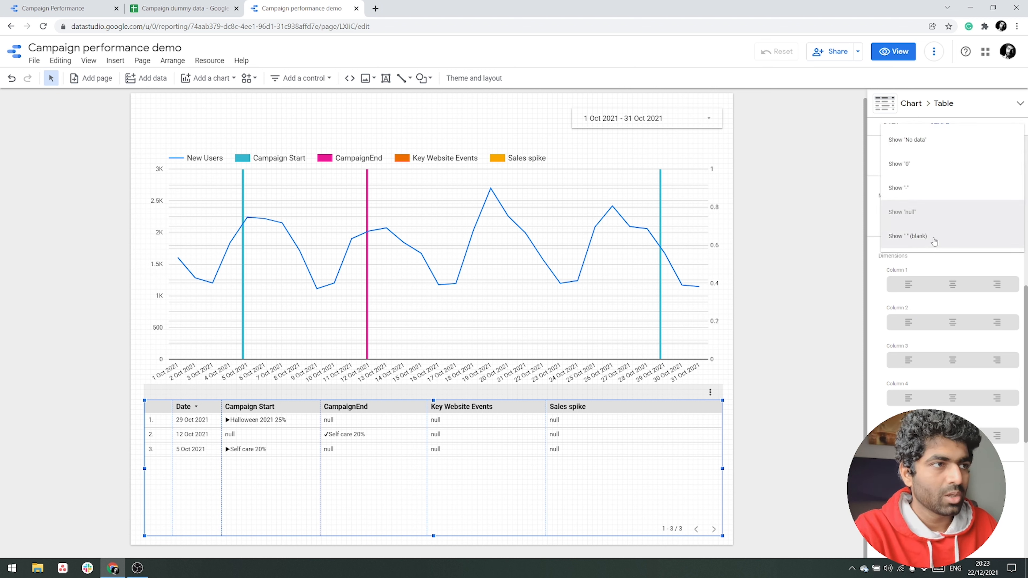
click(922, 239)
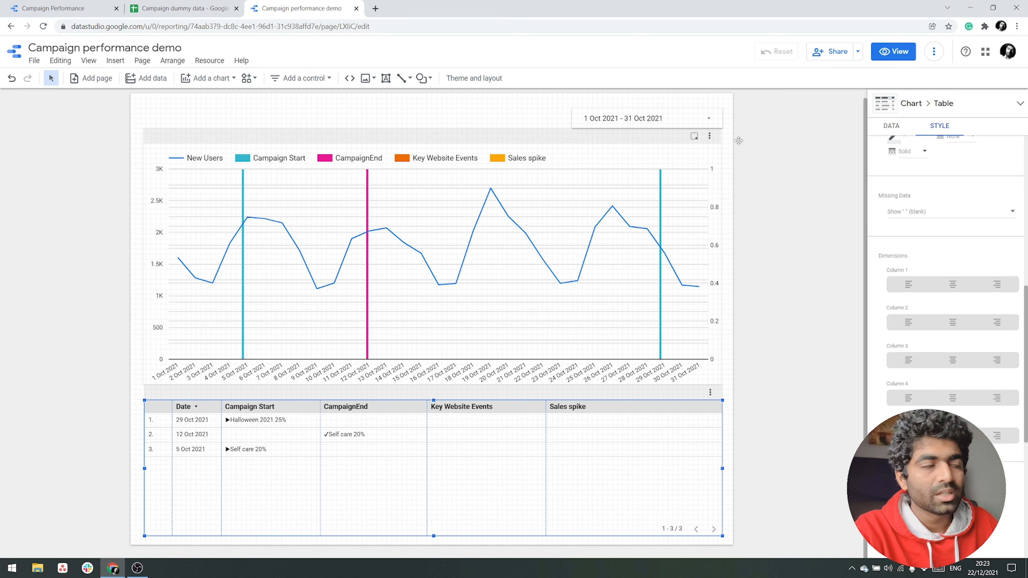
Enable cross-filtering on the table and filter the time series chart by the Halloween 2021 25% row.
click(892, 127)
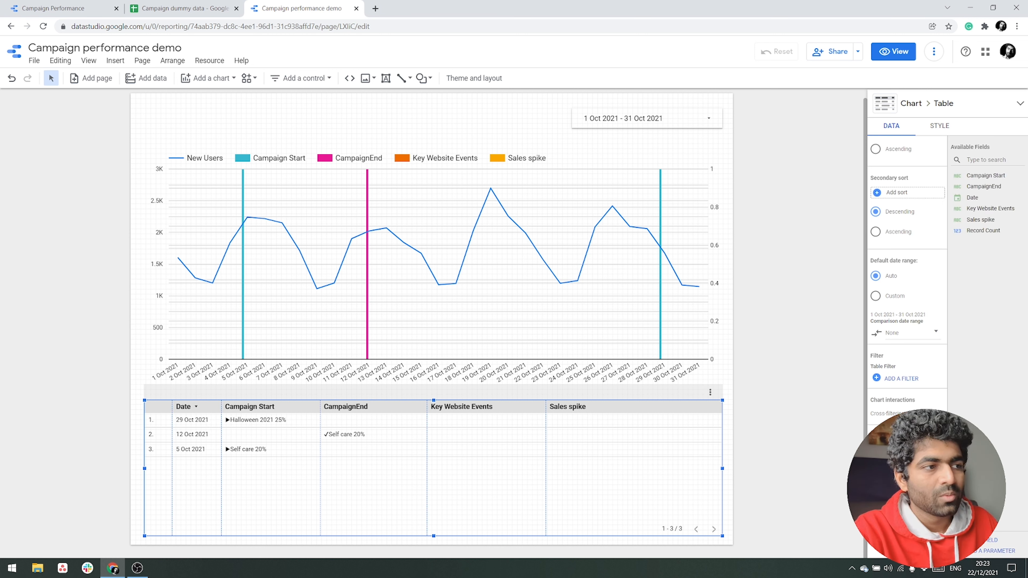
click(273, 423)
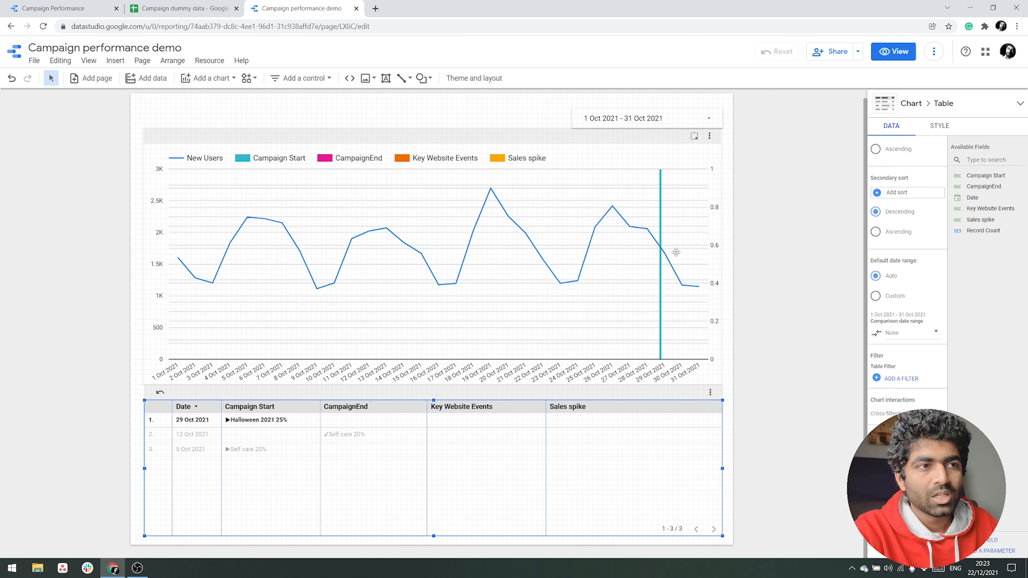
mouse_move(659, 221)
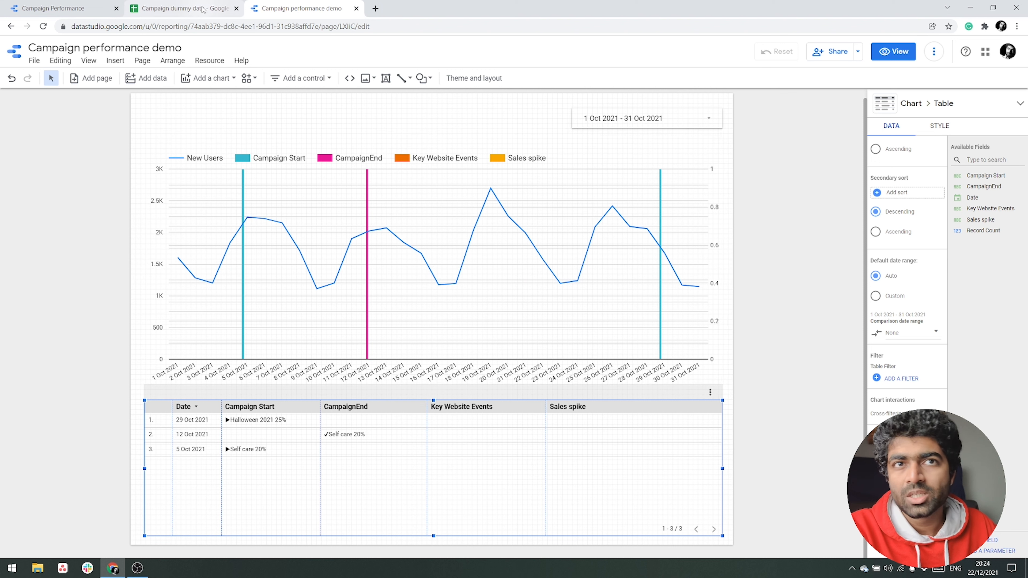
Review the campaign, website event and sales spike entries in the Campaign dummy data sheet alongside the report's chart and table.
click(184, 8)
scroll(197, 324, down, 5)
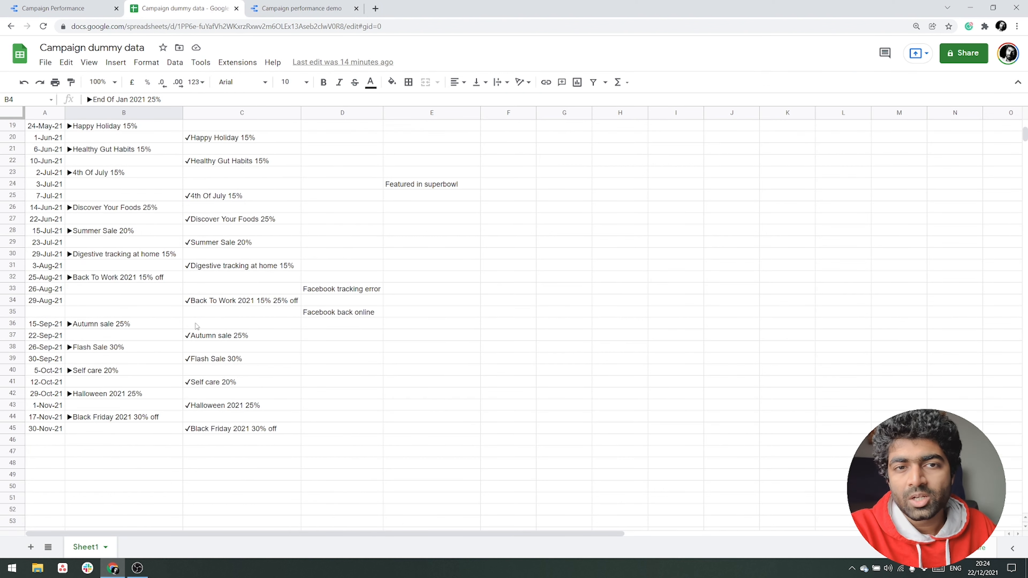
scroll(196, 324, up, 5)
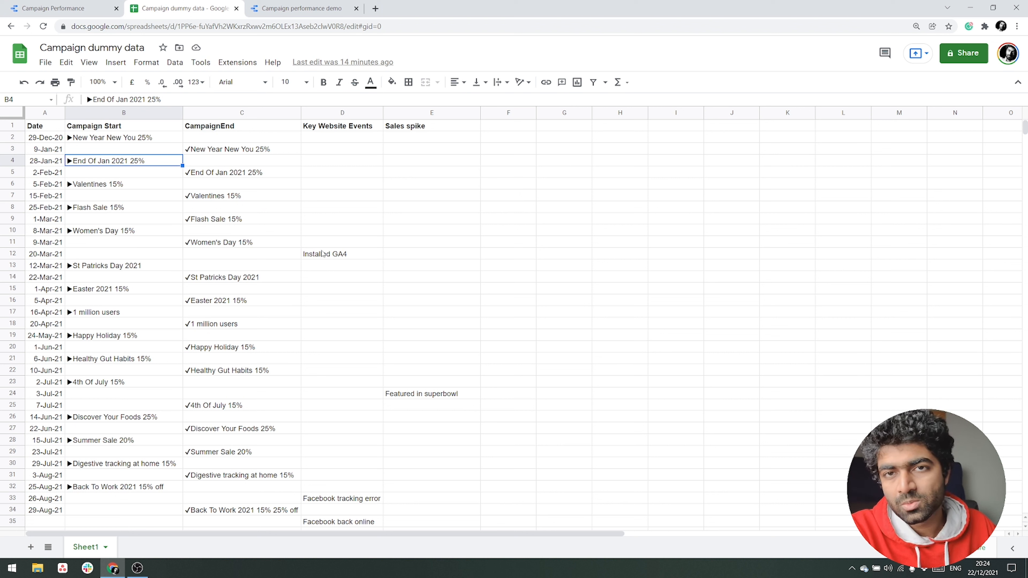
click(289, 14)
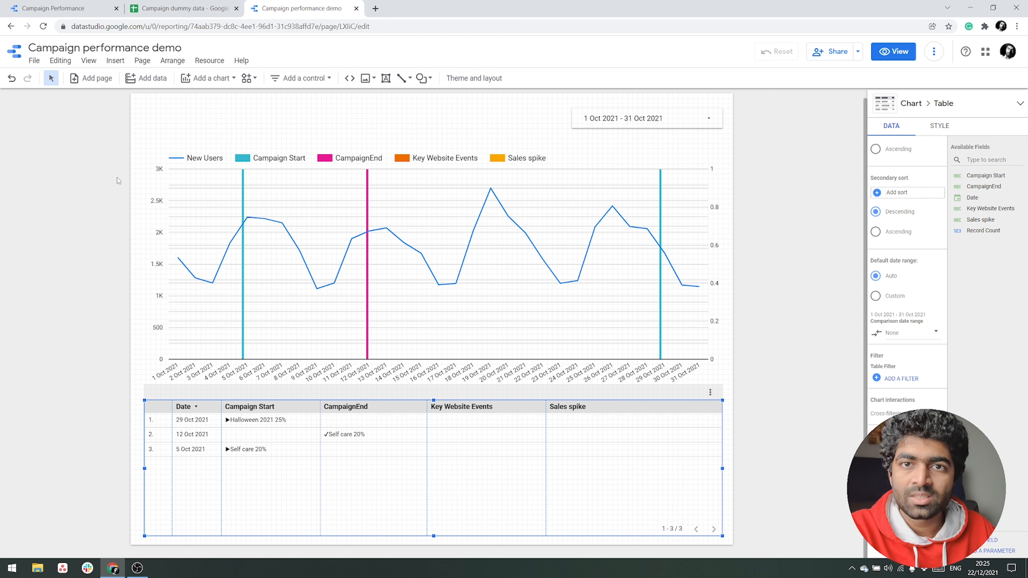
click(172, 12)
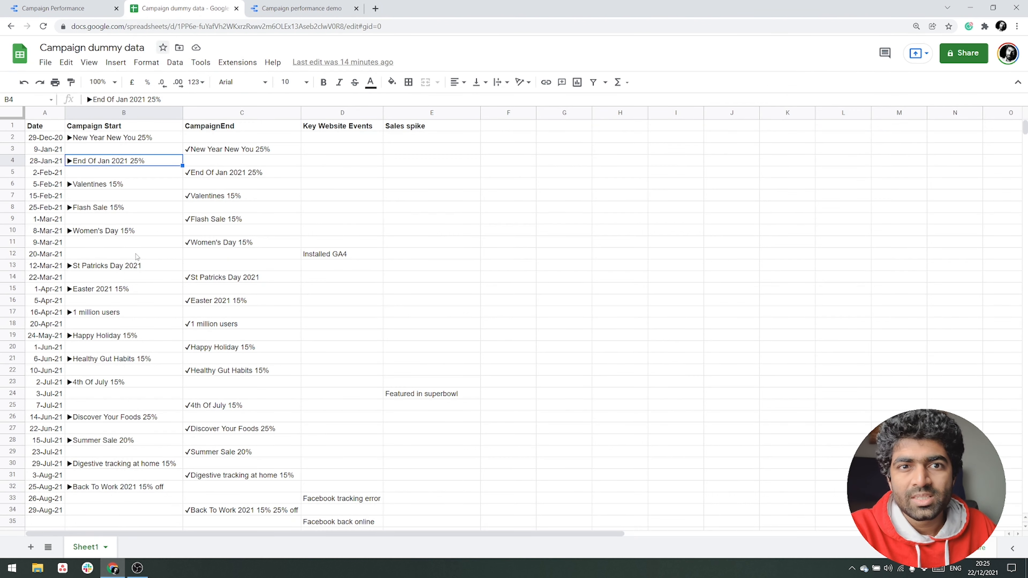
click(291, 15)
click(197, 11)
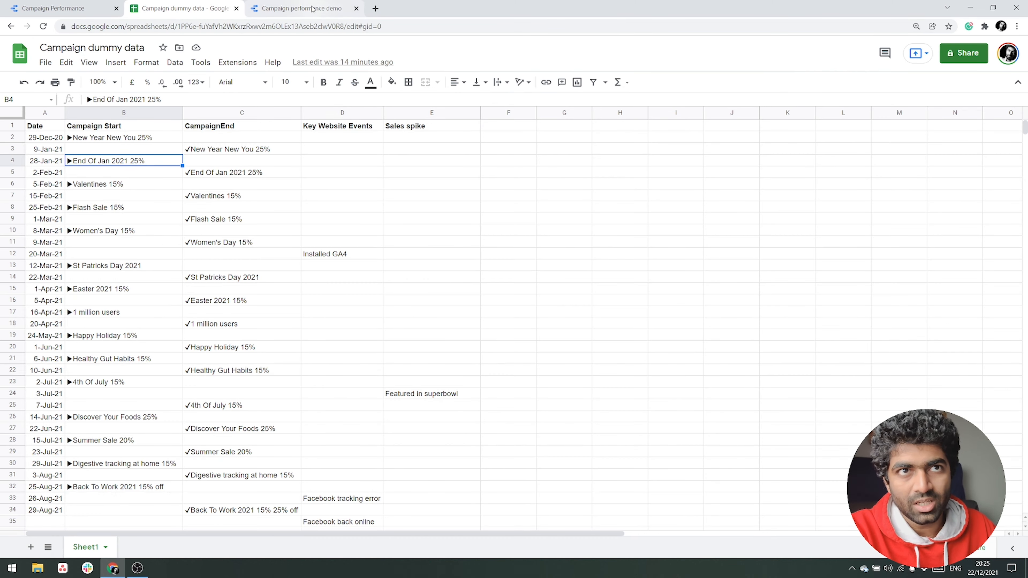
click(299, 9)
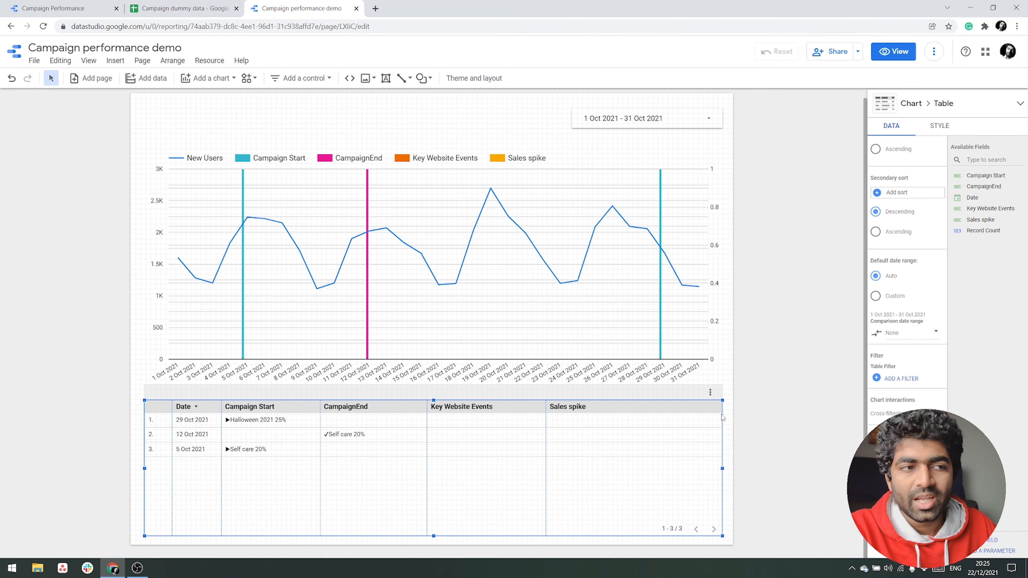